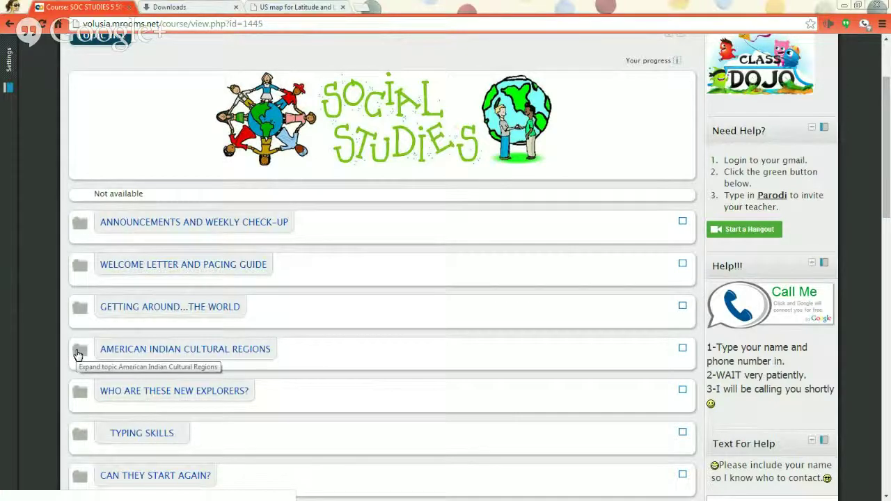
Expand American Indian Cultural Regions and highlight learning-target phrases like the success criteria, clothing and music.
left_click(78, 355)
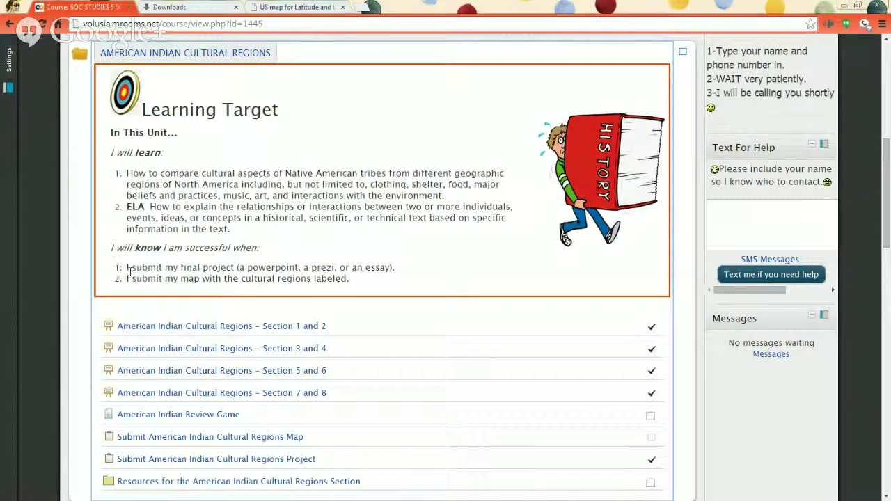
left_click_drag(128, 267, 366, 276)
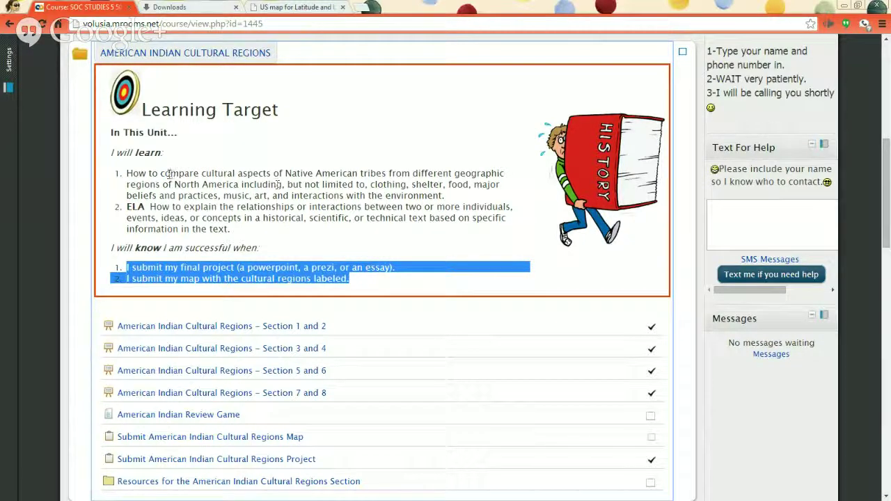
left_click(151, 185)
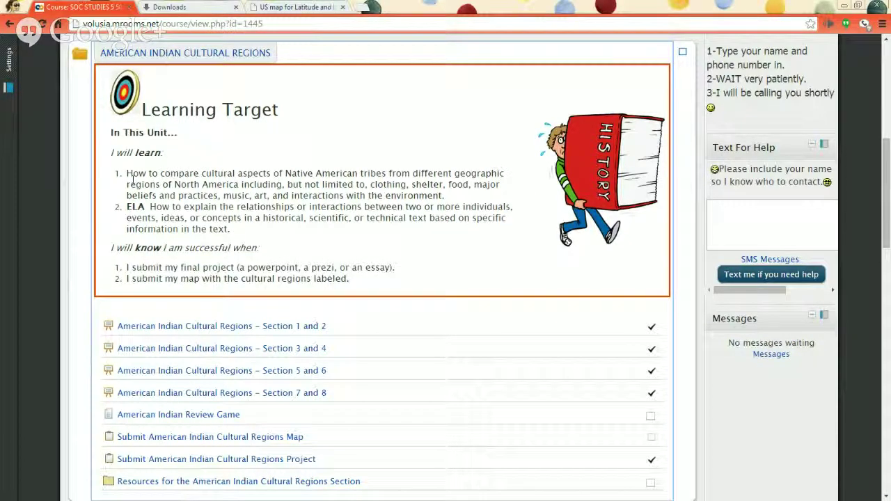
left_click_drag(145, 173, 392, 165)
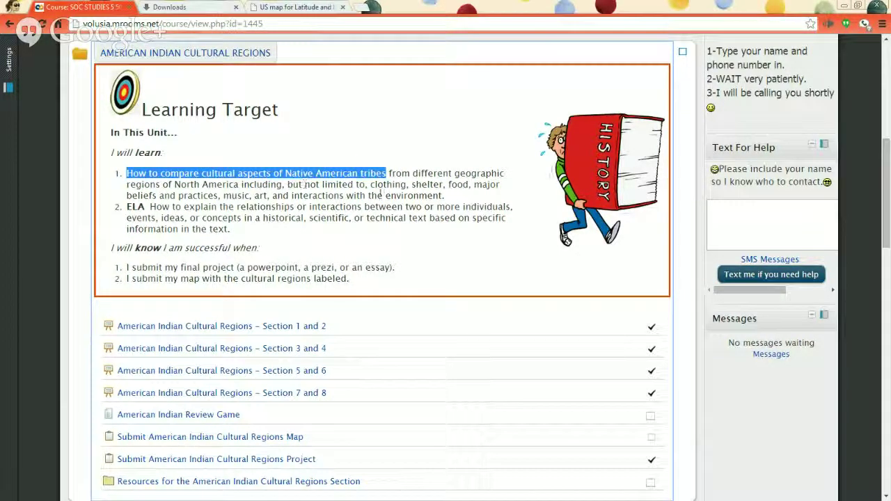
double_click(383, 185)
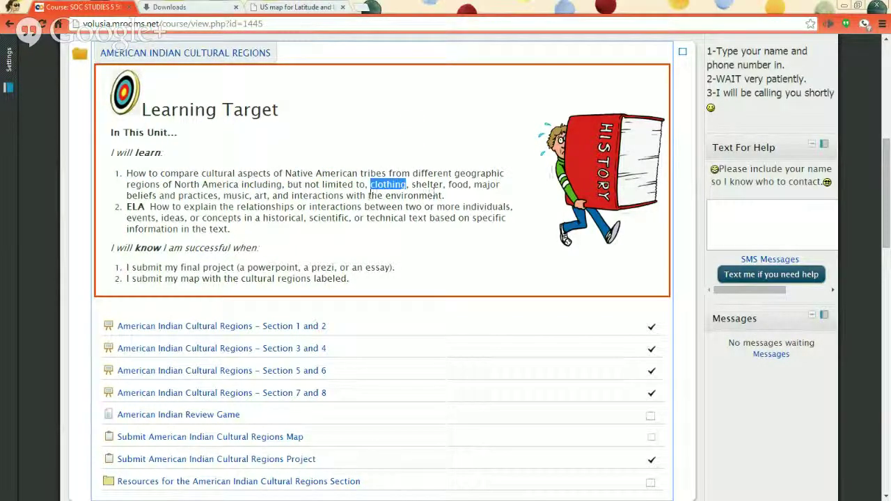
double_click(245, 196)
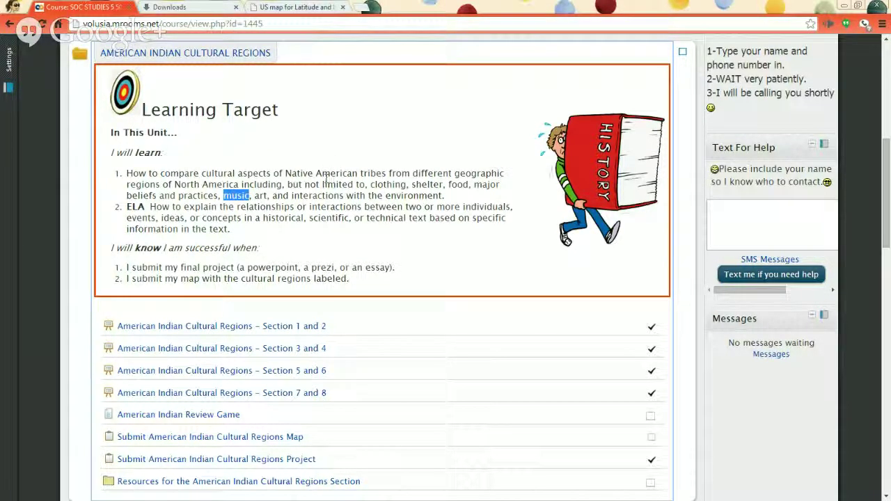
left_click(325, 179)
left_click_drag(118, 177, 224, 206)
left_click(222, 206)
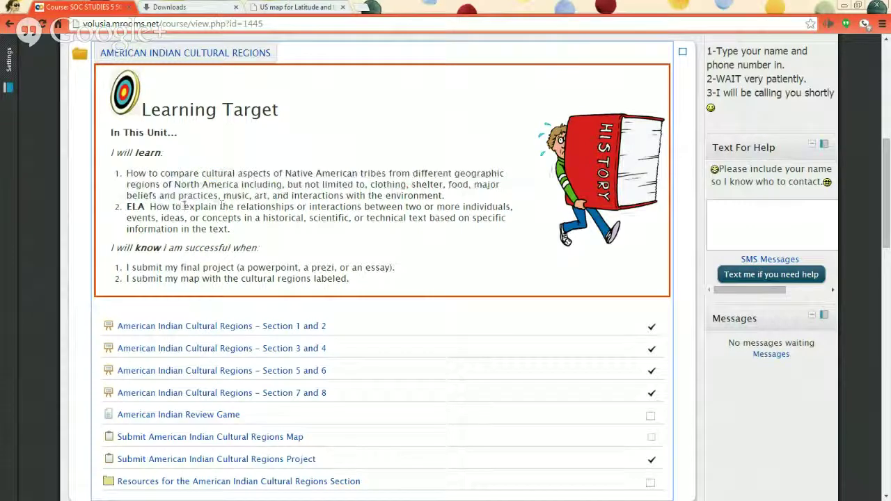
double_click(136, 207)
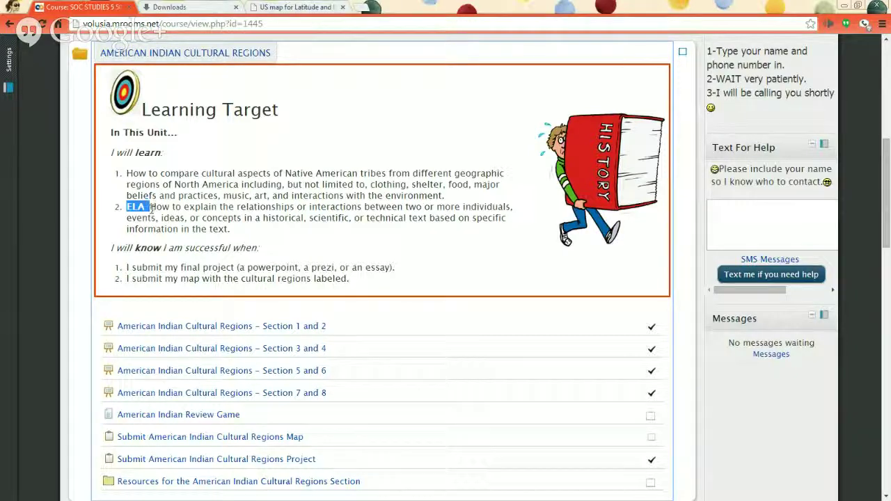
left_click_drag(148, 207, 212, 209)
left_click(251, 207)
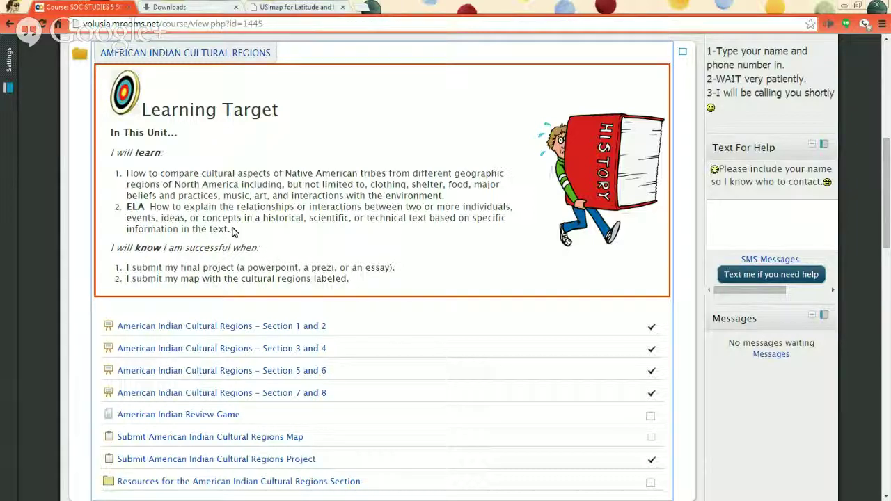
left_click_drag(232, 233, 115, 172)
left_click(171, 245)
left_click_drag(127, 267, 261, 263)
double_click(273, 268)
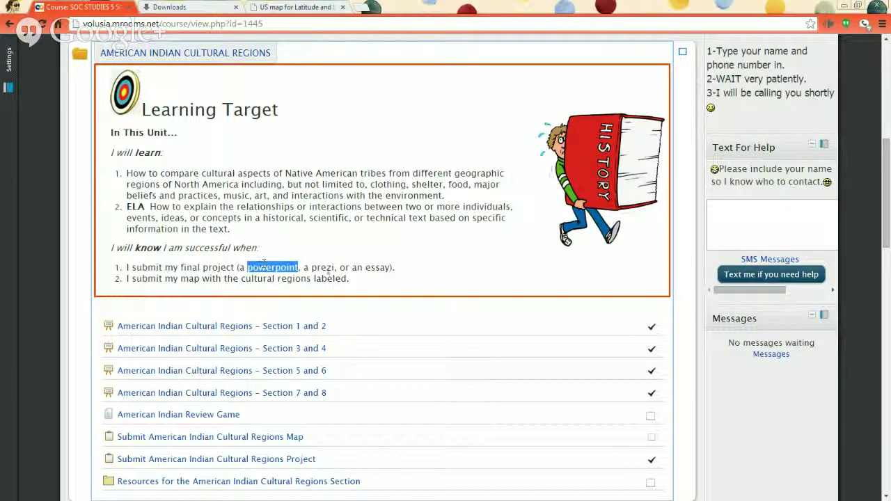
double_click(322, 267)
double_click(387, 269)
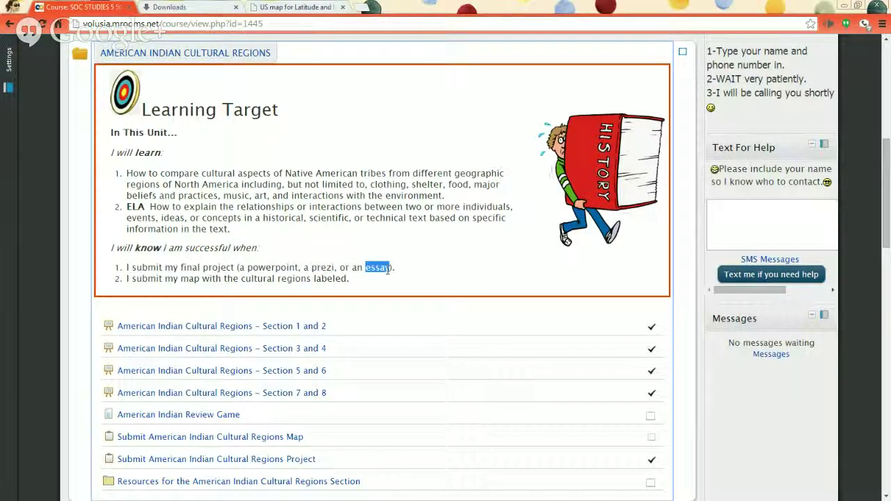
left_click(127, 282)
left_click_drag(164, 279, 355, 279)
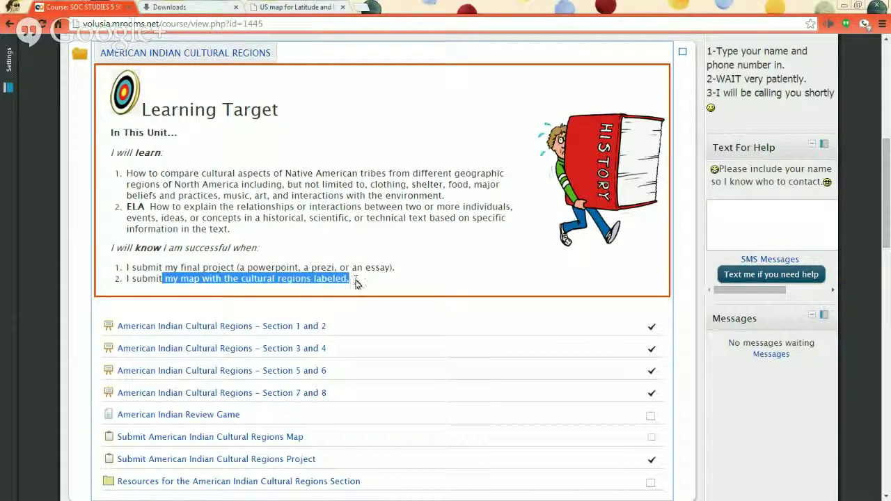
left_click(353, 281)
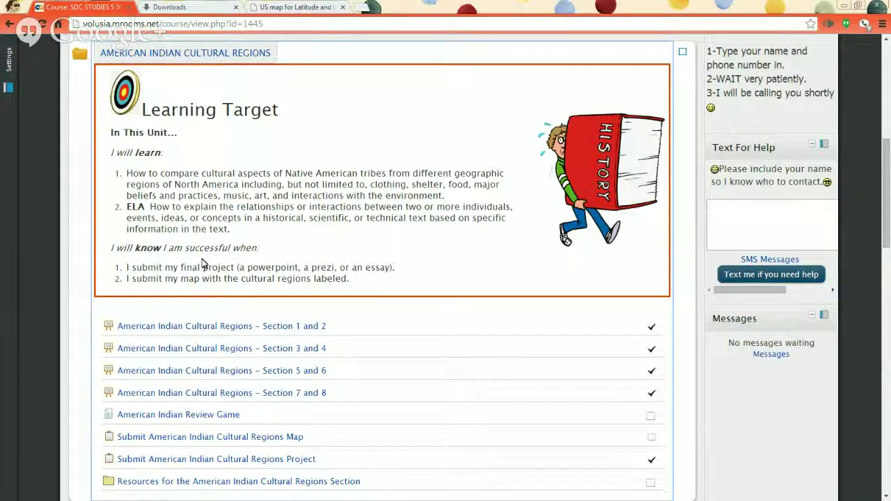
Open the Section 1 and 2 lesson in a new tab, closing the Downloads and US map tabs.
scroll(120, 239, "down", 1)
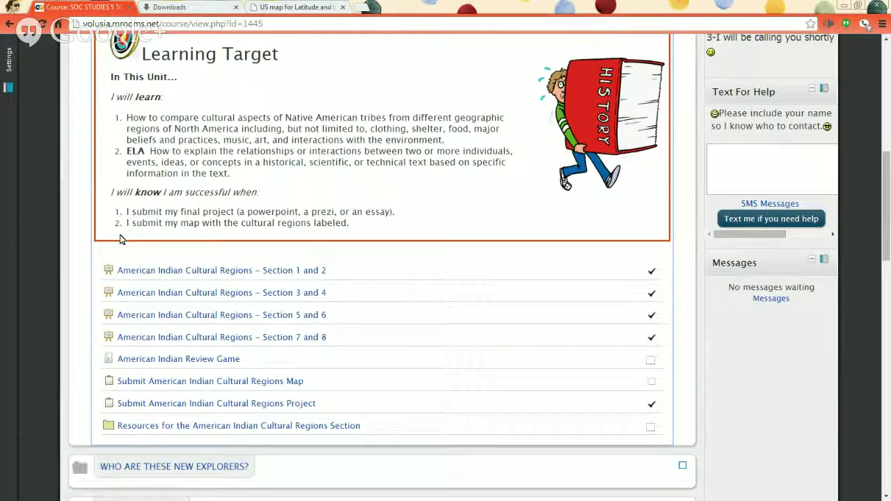
right_click(153, 277)
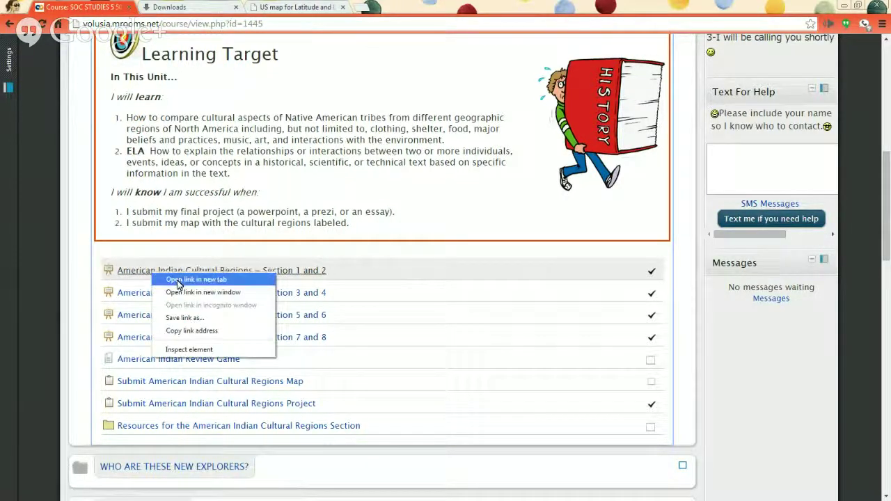
left_click(174, 282)
left_click(342, 7)
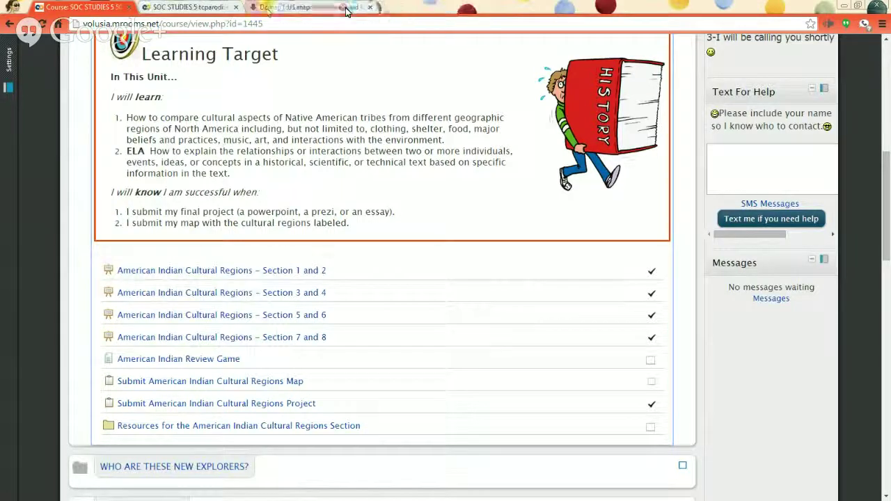
left_click(342, 7)
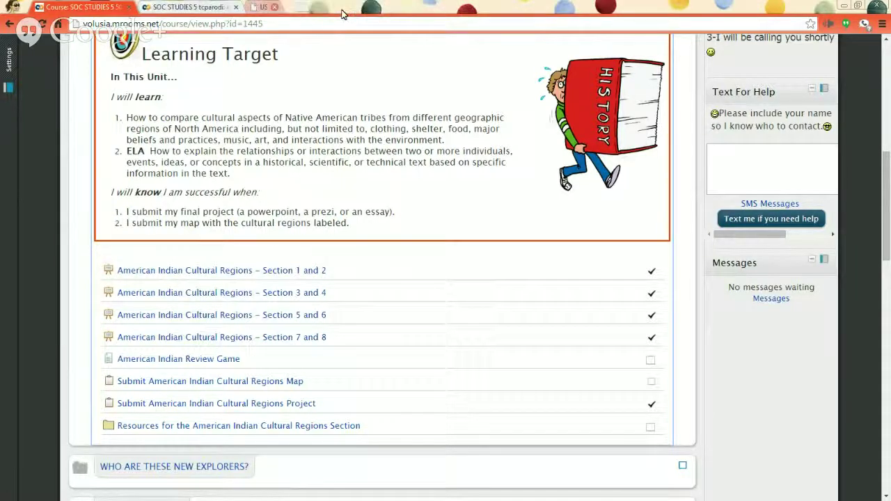
left_click(188, 7)
Highlight the lesson's map requirement and open its resources folder link in a new tab.
left_click_drag(131, 188, 277, 188)
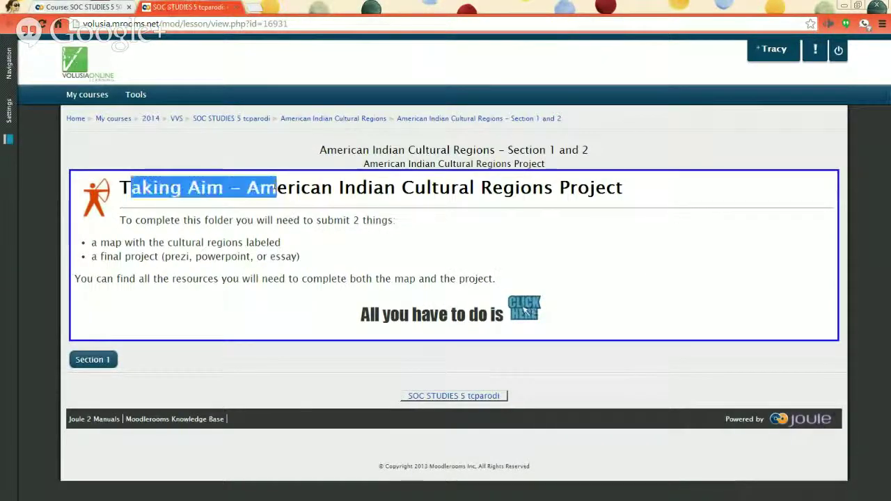
left_click(243, 190)
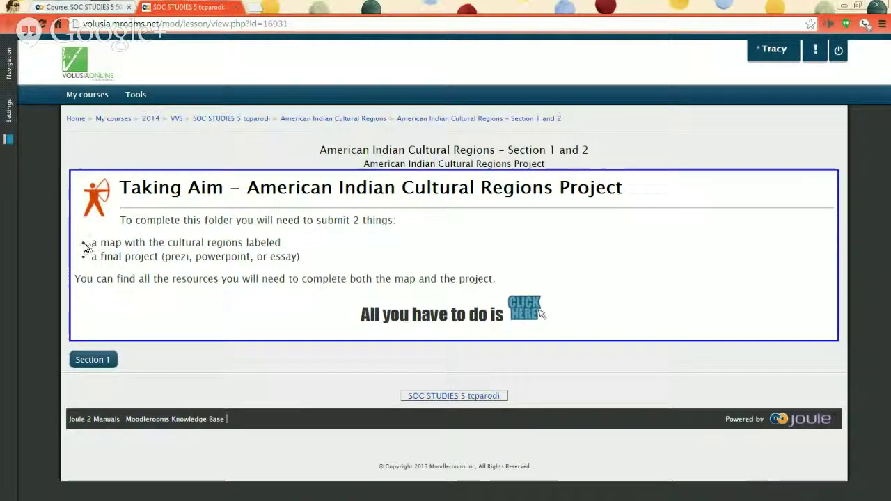
left_click_drag(91, 243, 151, 243)
left_click_drag(106, 279, 136, 279)
left_click(136, 279)
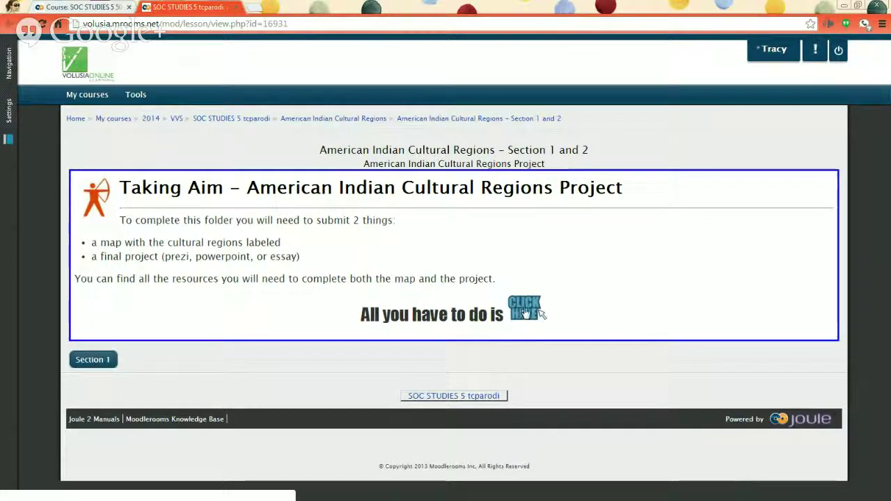
right_click(525, 314)
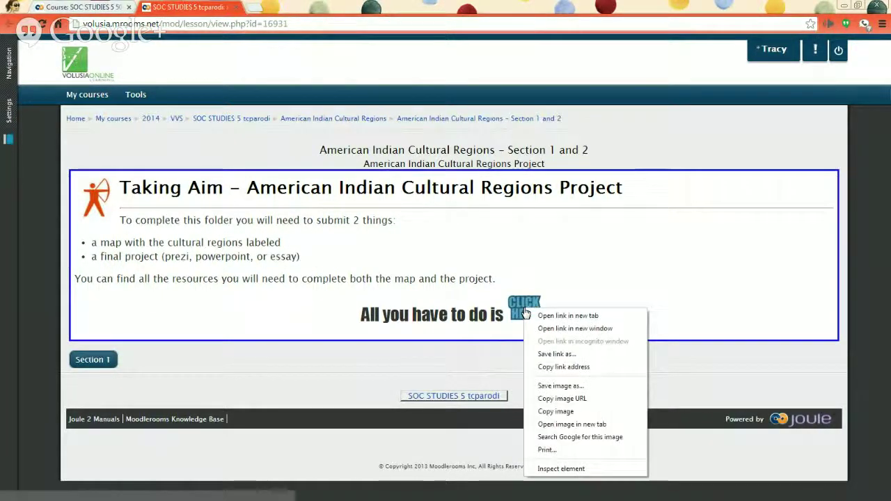
left_click(561, 316)
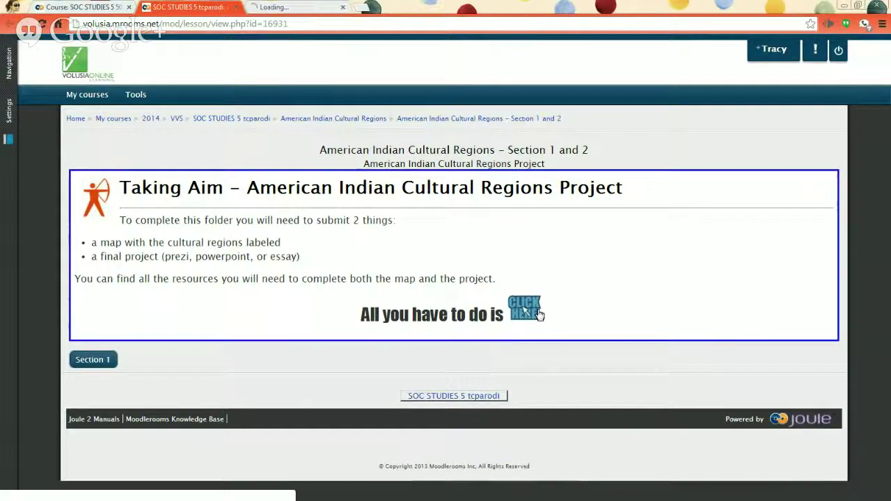
left_click(292, 8)
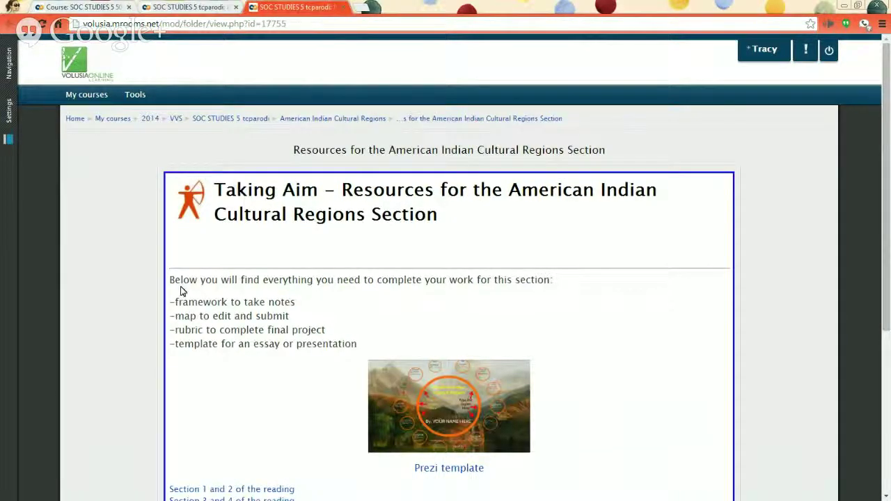
Compare the course page's Resources item with the folder's framework-to-take-notes item.
scroll(180, 291, "down", 2)
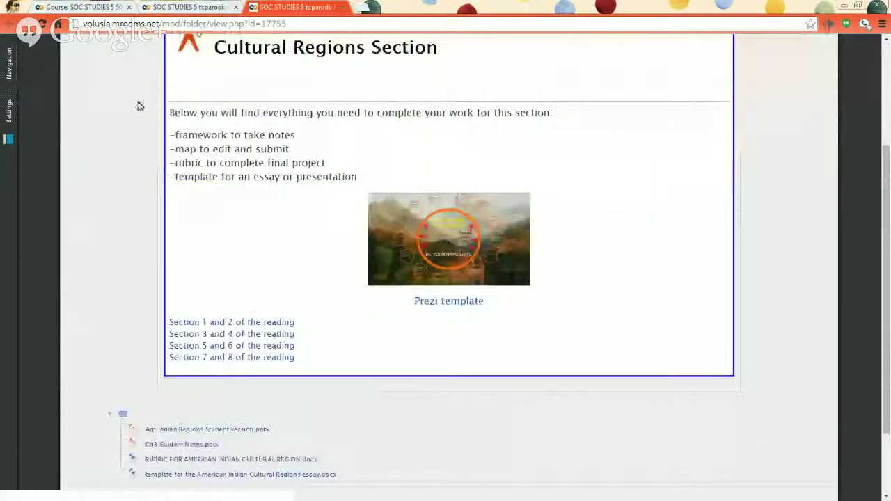
left_click(89, 10)
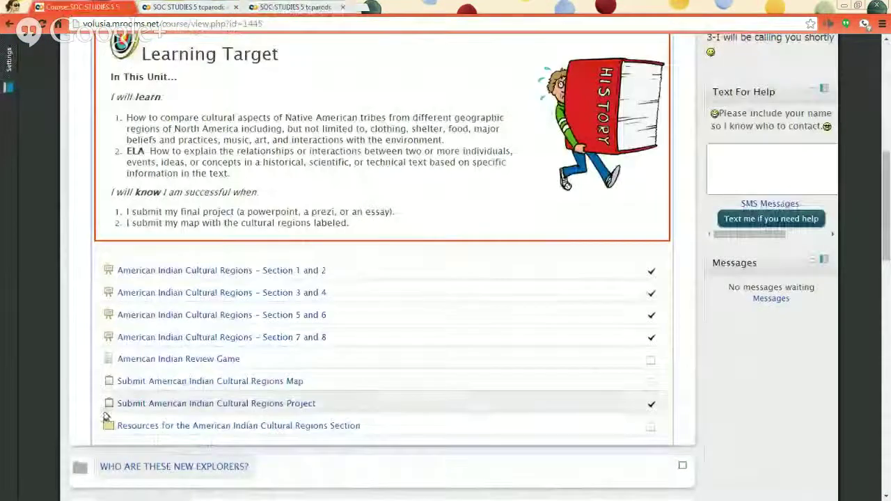
left_click_drag(104, 425, 382, 431)
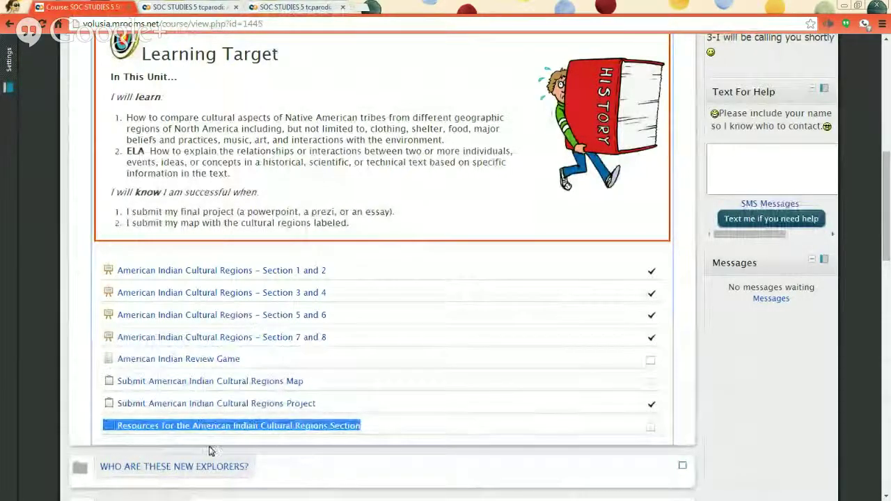
left_click(288, 9)
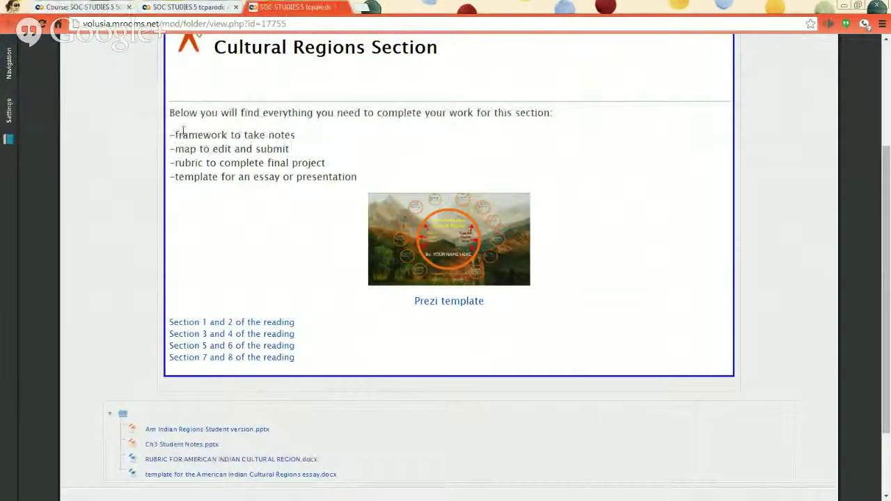
left_click_drag(182, 130, 291, 135)
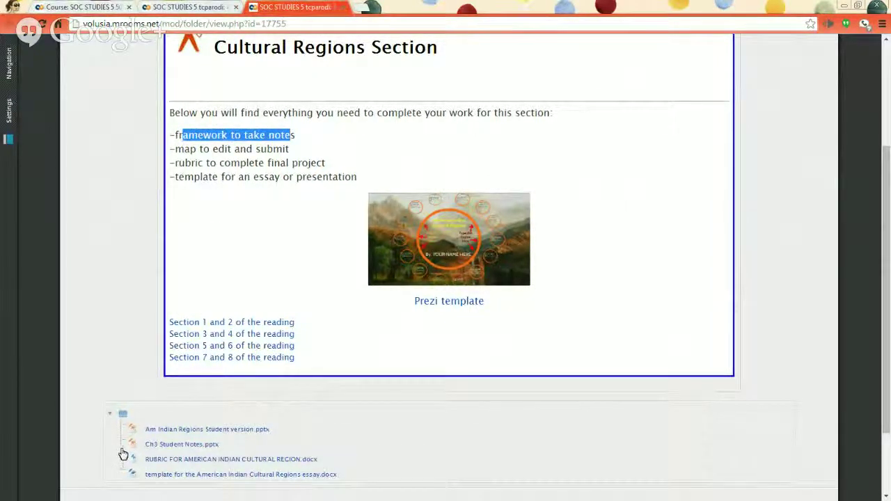
Download Ch3 Student Notes.pptx and the Am Indian Regions Student version presentation.
left_click(170, 446)
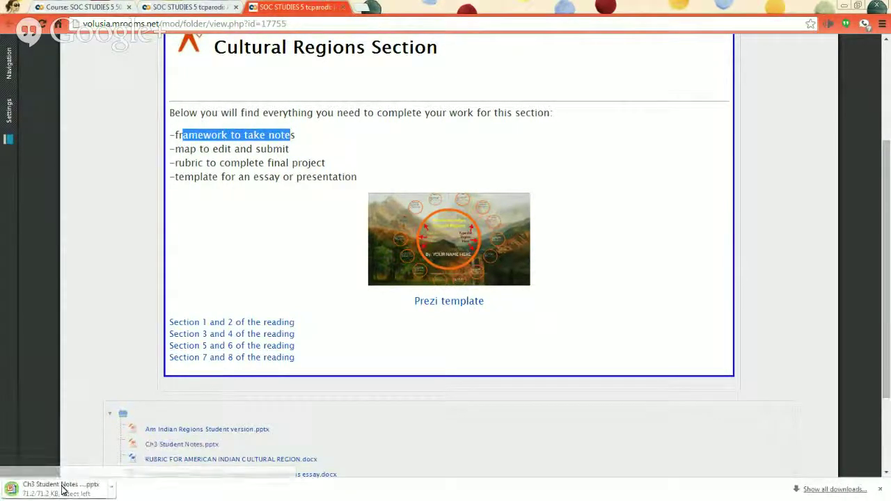
left_click(179, 430)
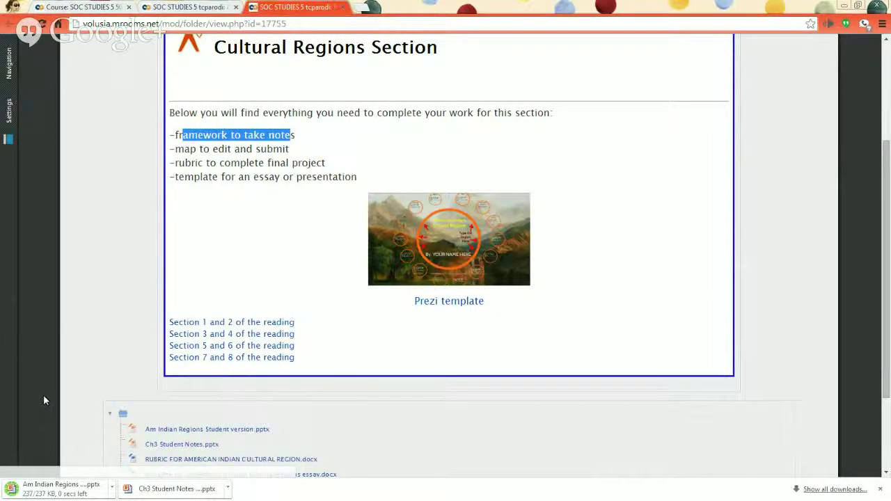
scroll(43, 400, "down", 2)
scroll(43, 401, "down", 1)
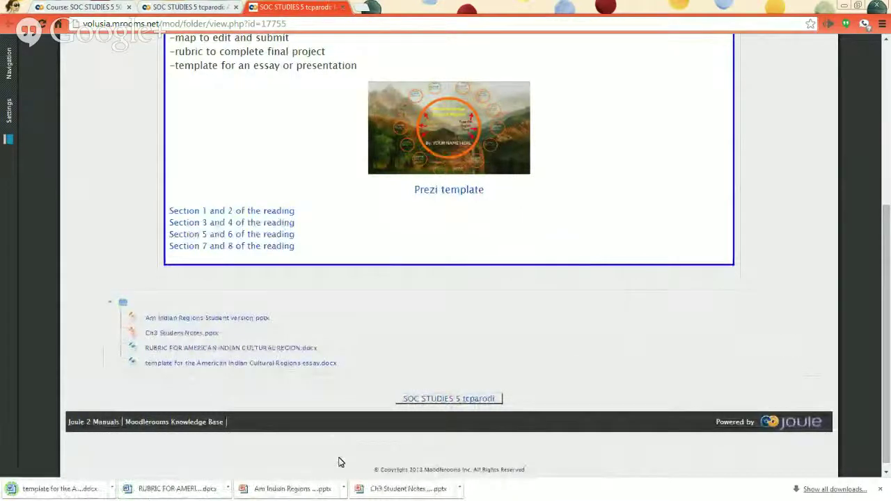
Open the downloaded Ch3 Student Notes, maximize PowerPoint, and enable editing.
left_click(395, 491)
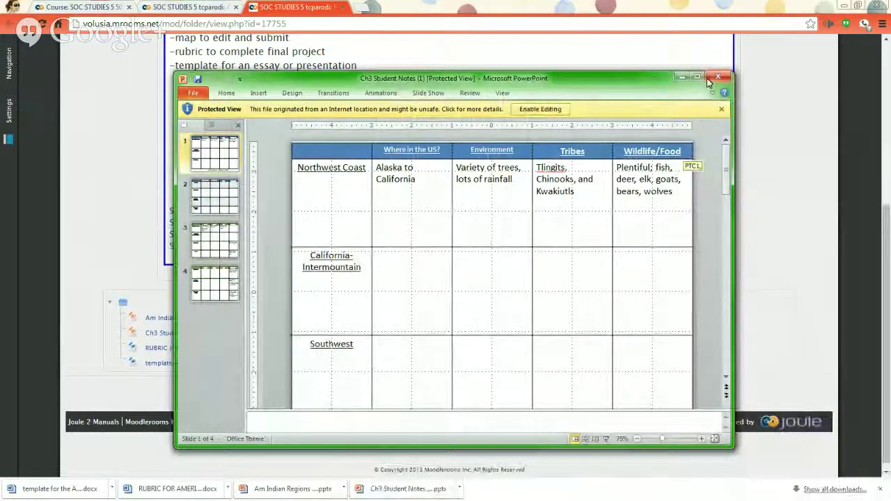
left_click(700, 78)
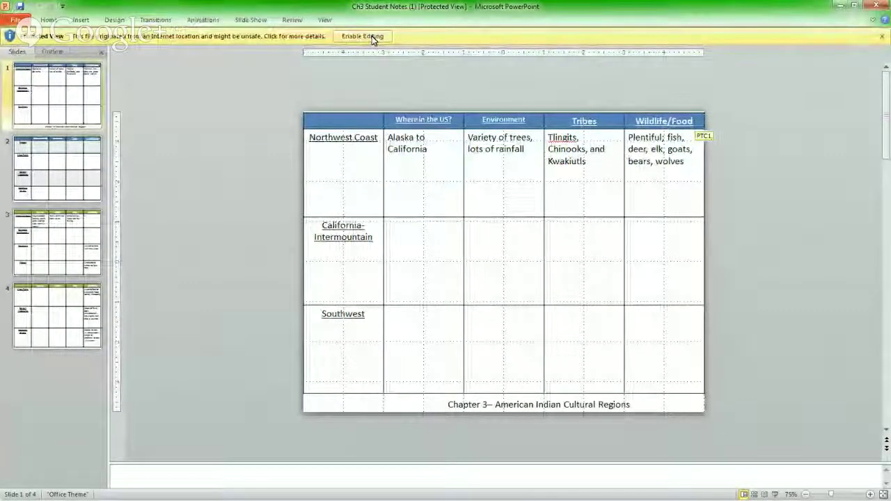
left_click(369, 36)
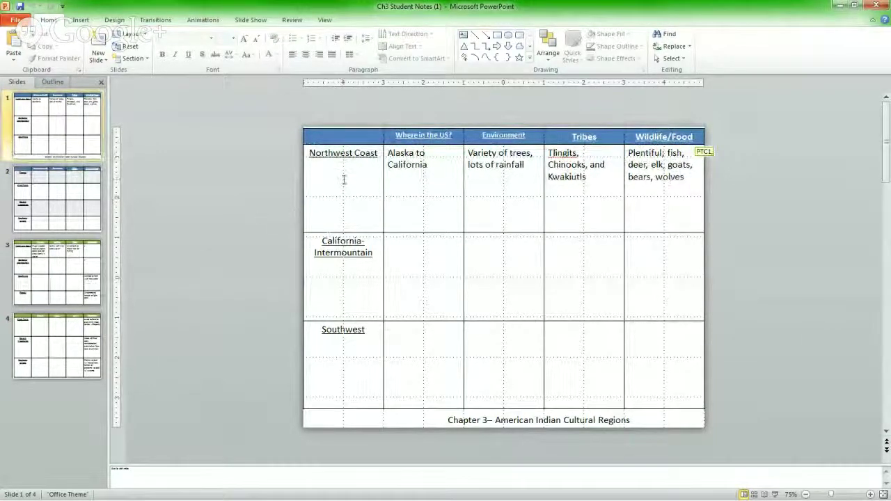
left_click(342, 253)
left_click(335, 335)
left_click(338, 253)
left_click(345, 187)
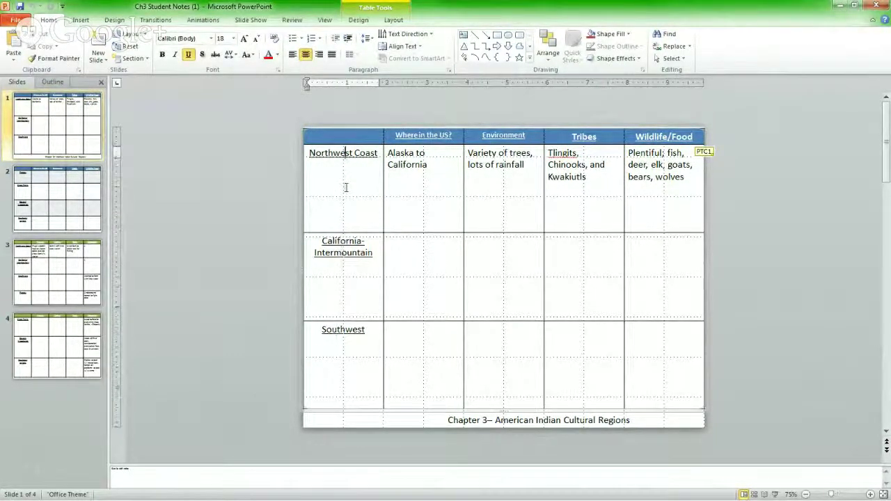
left_click(49, 274)
left_click(32, 181)
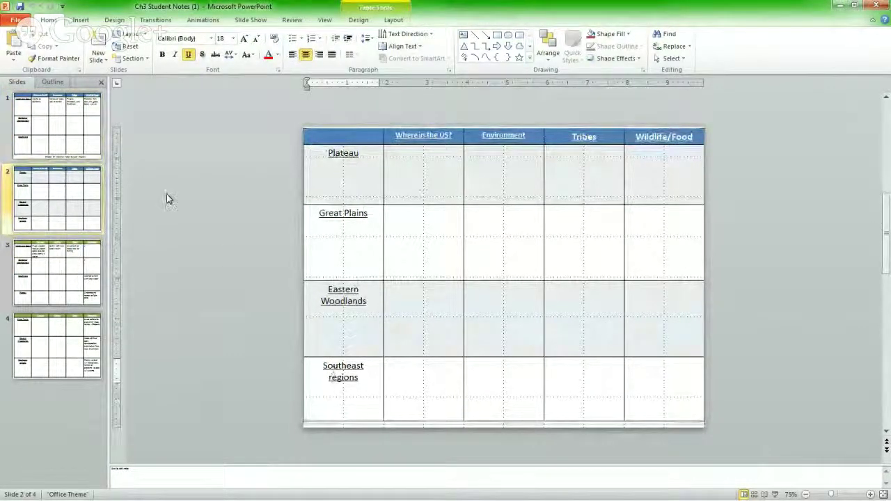
left_click(76, 125)
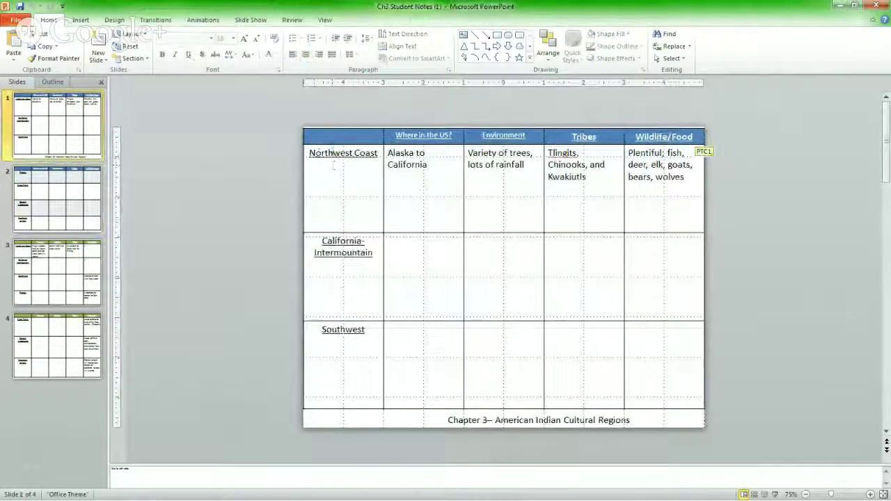
left_click_drag(333, 165, 417, 174)
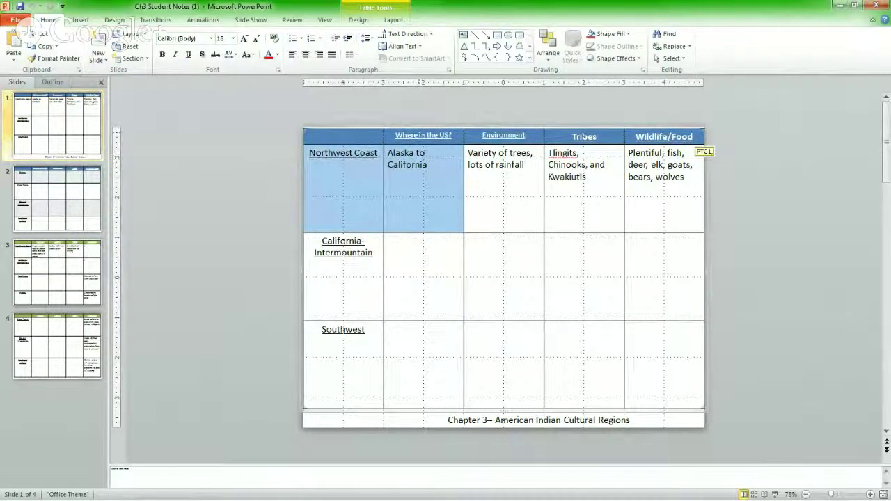
left_click(420, 174)
left_click_drag(426, 168, 409, 158)
left_click(496, 187)
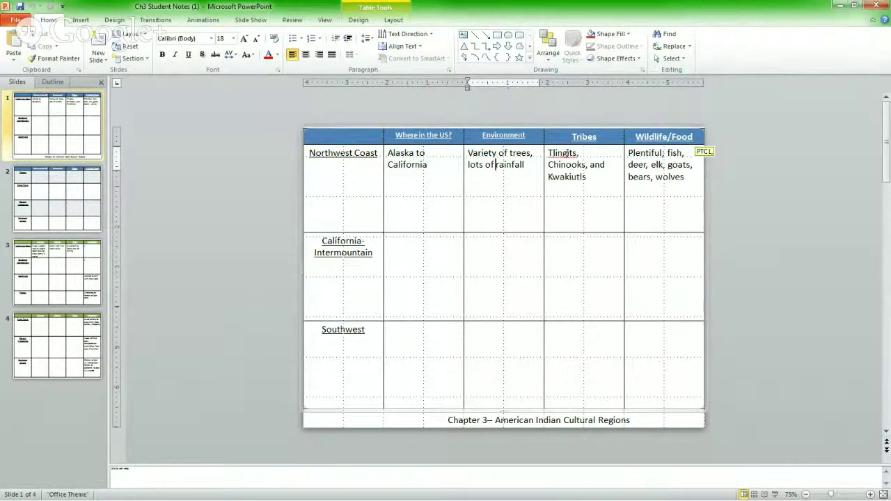
left_click(564, 153)
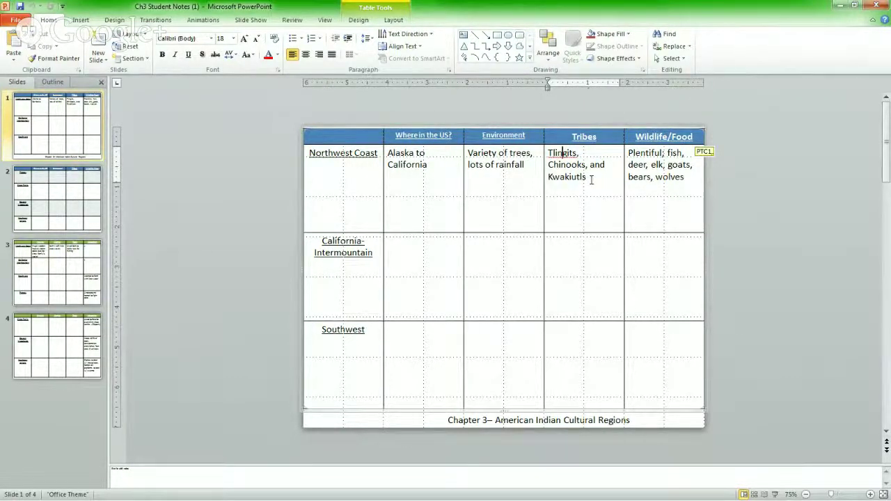
double_click(585, 176)
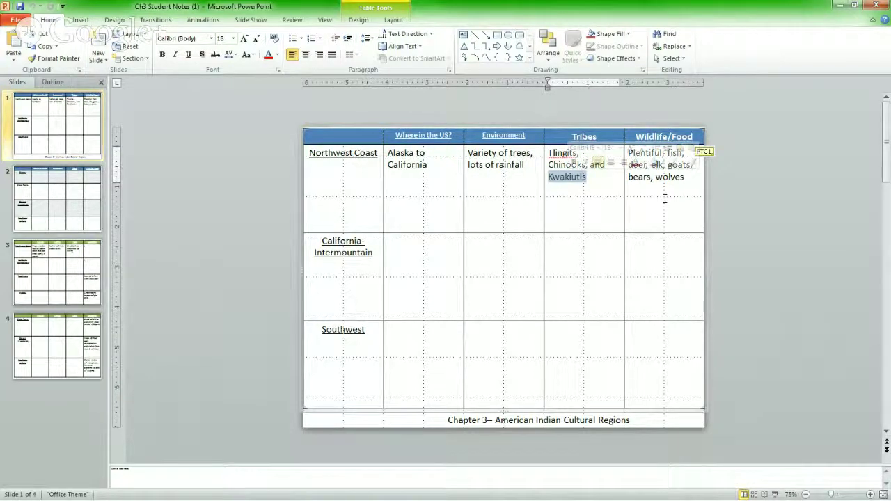
Compare slides 1, 3 and 4, ending on slide 3's Houses, Clothes, Tools and Adaptation table.
left_click(60, 282)
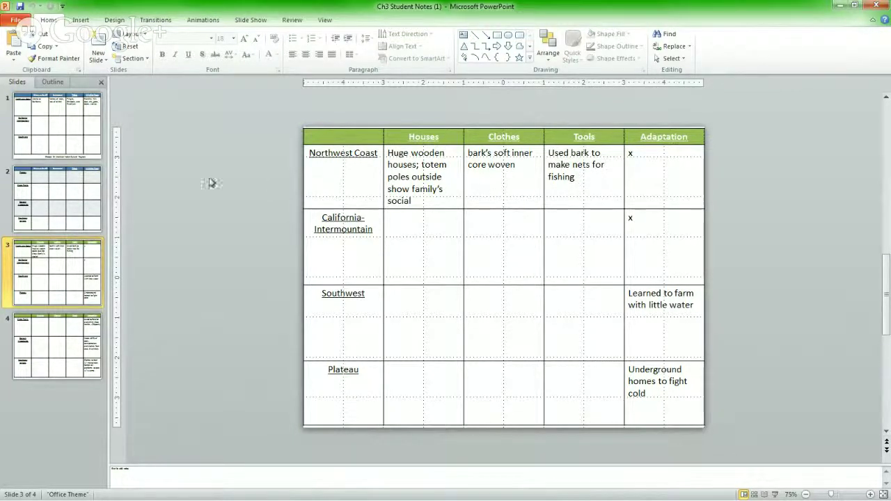
left_click(60, 154)
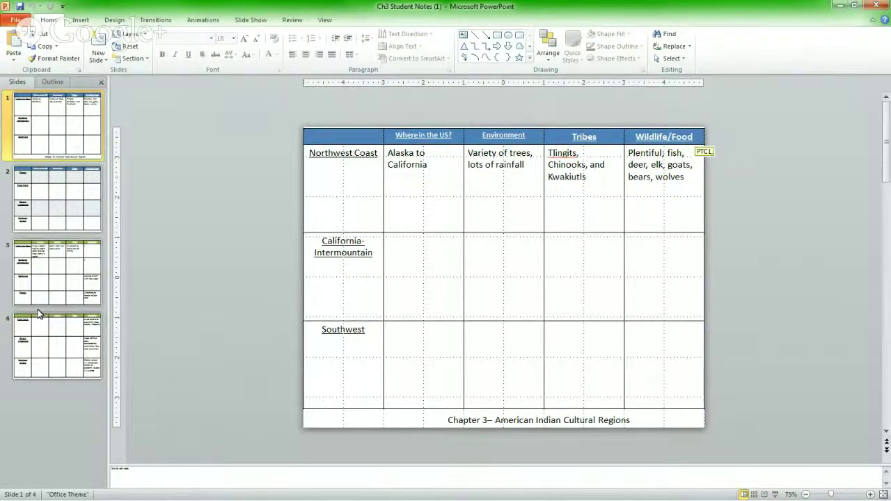
left_click(43, 333)
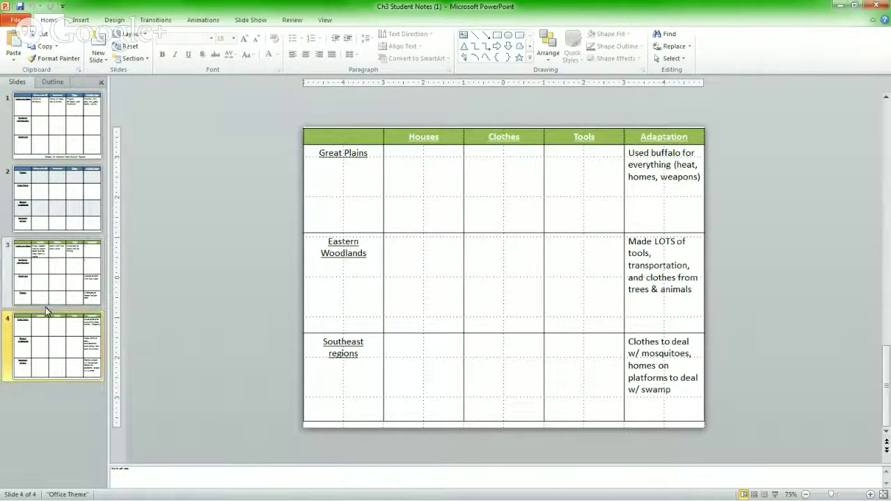
left_click(54, 138)
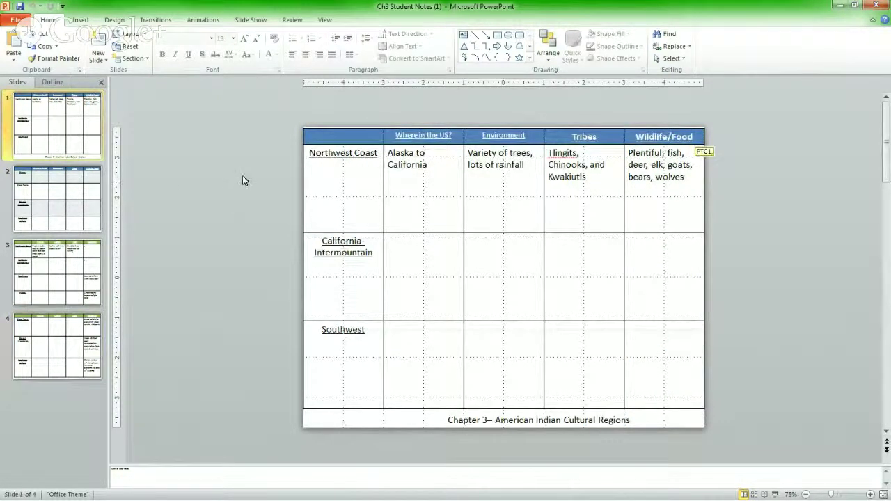
left_click(59, 294)
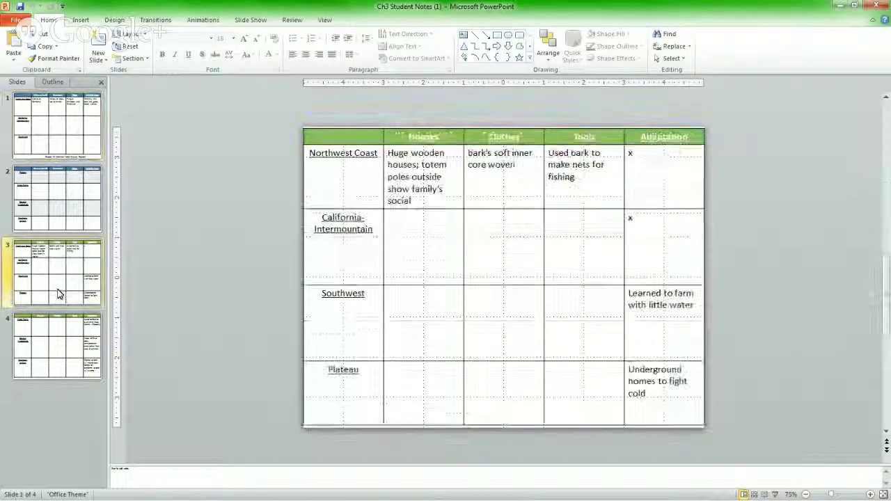
left_click(63, 126)
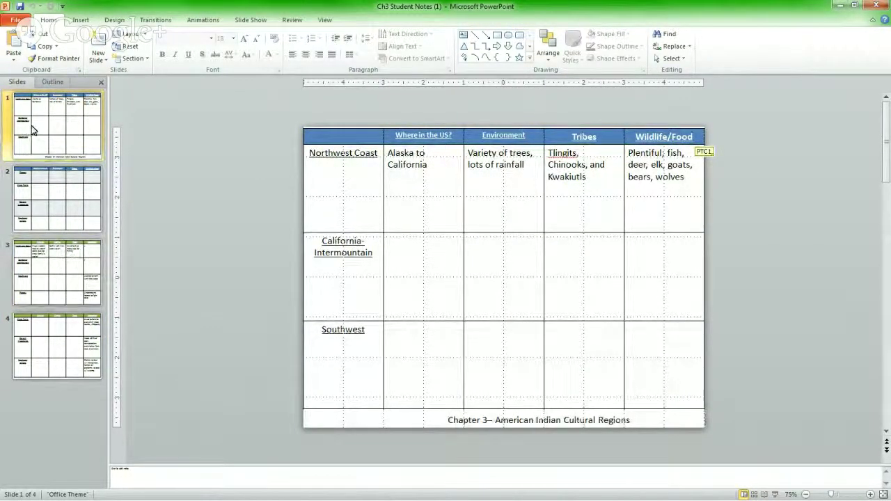
left_click(50, 278)
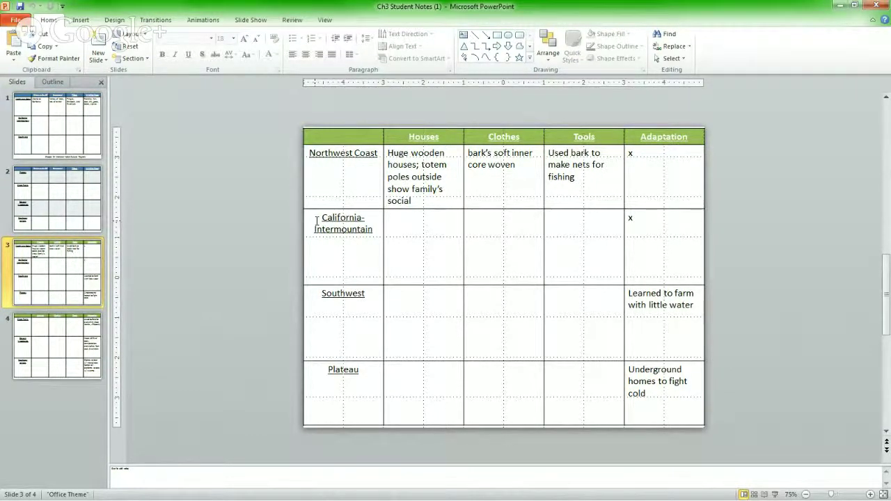
double_click(372, 379)
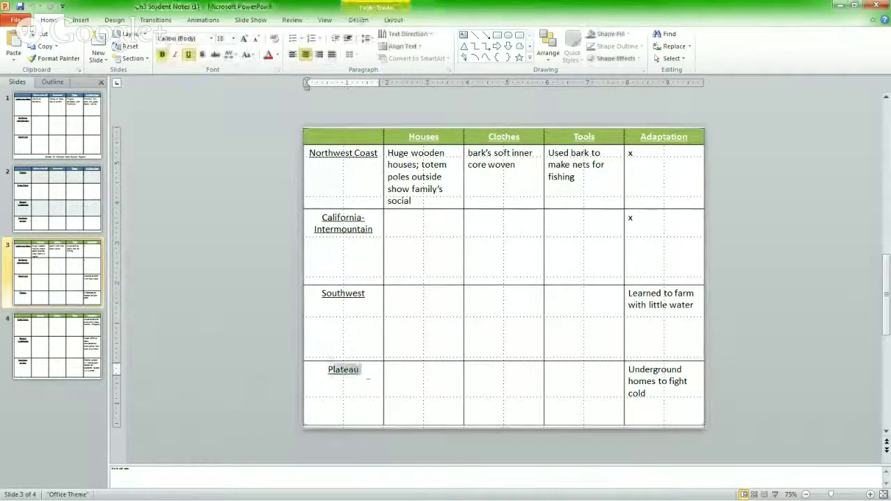
double_click(369, 295)
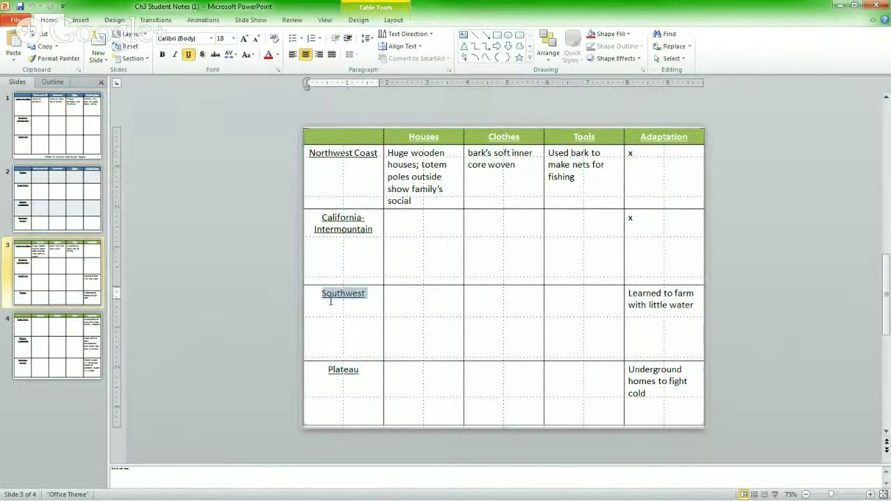
left_click(458, 397)
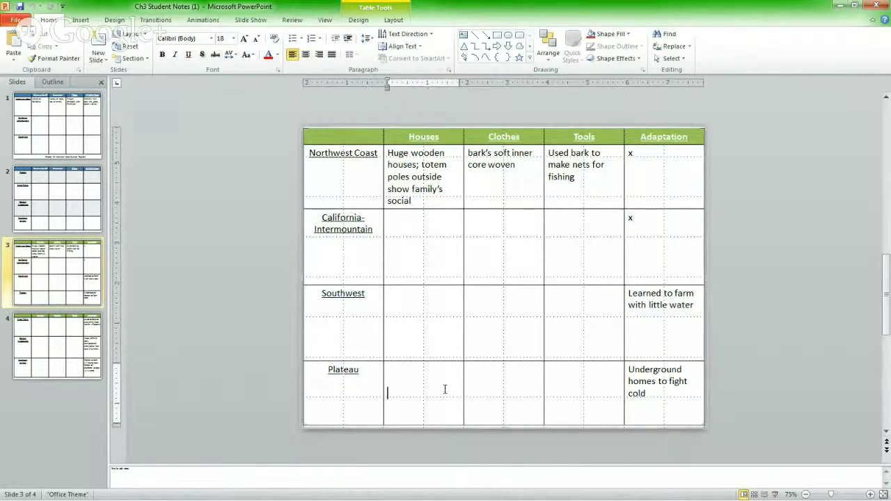
left_click(406, 302)
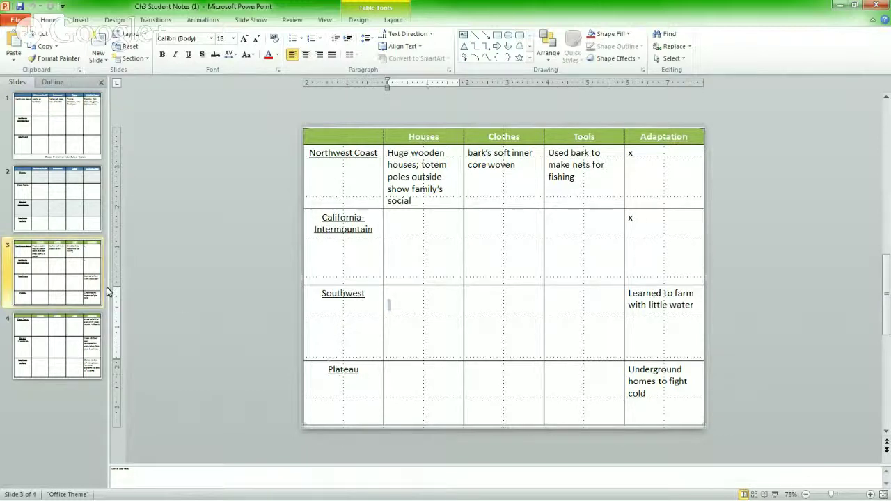
left_click(59, 291)
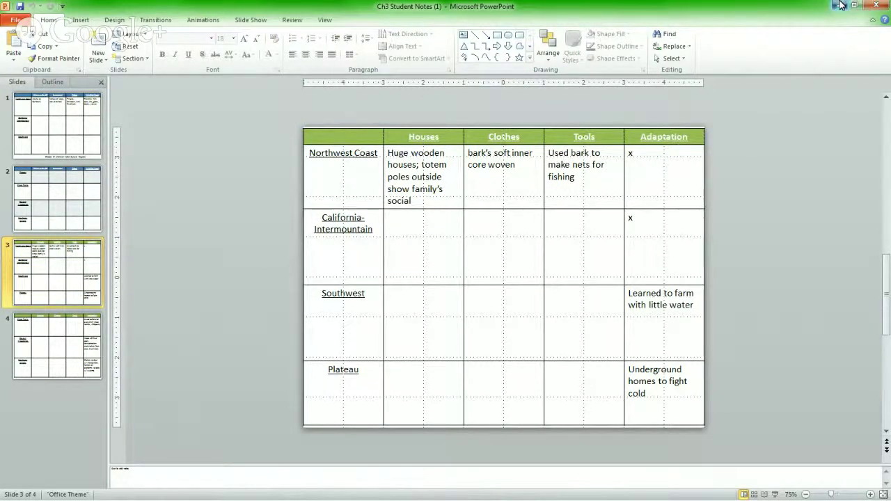
Minimize PowerPoint, go back from Prezi, and open the Am Indian Regions Student version download.
left_click(840, 6)
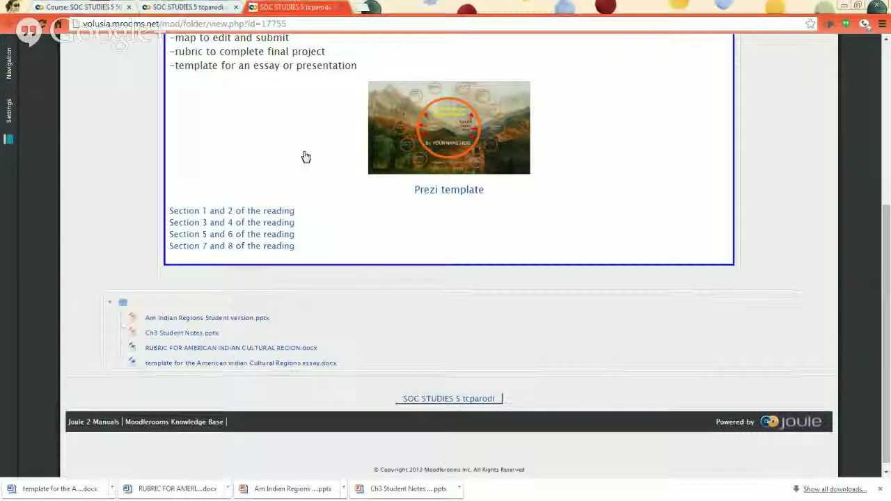
scroll(304, 155, "up", 1)
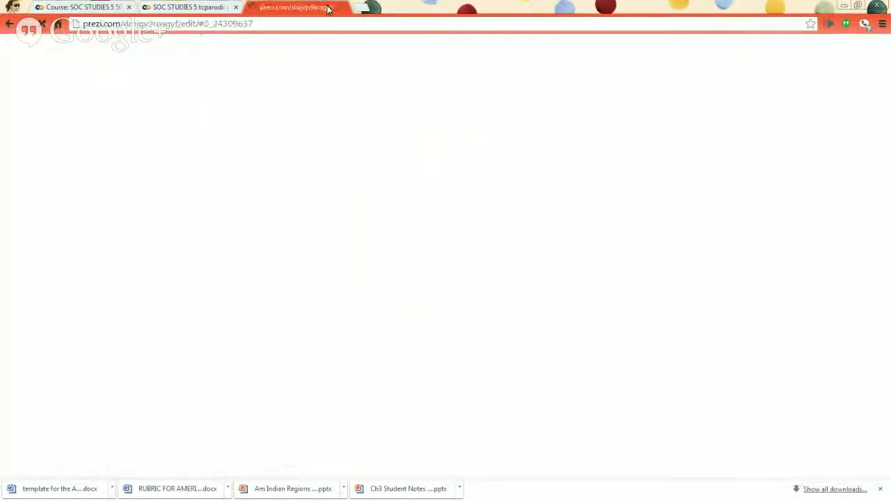
key("alt+Left")
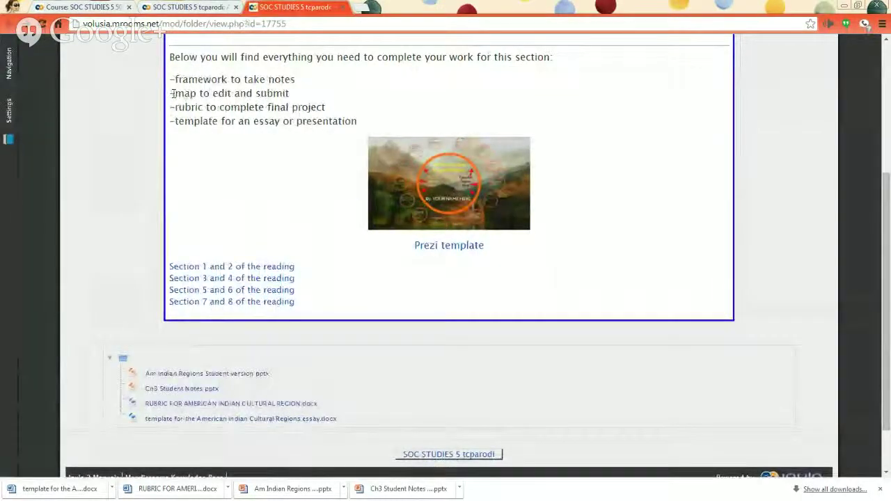
left_click_drag(174, 93, 286, 101)
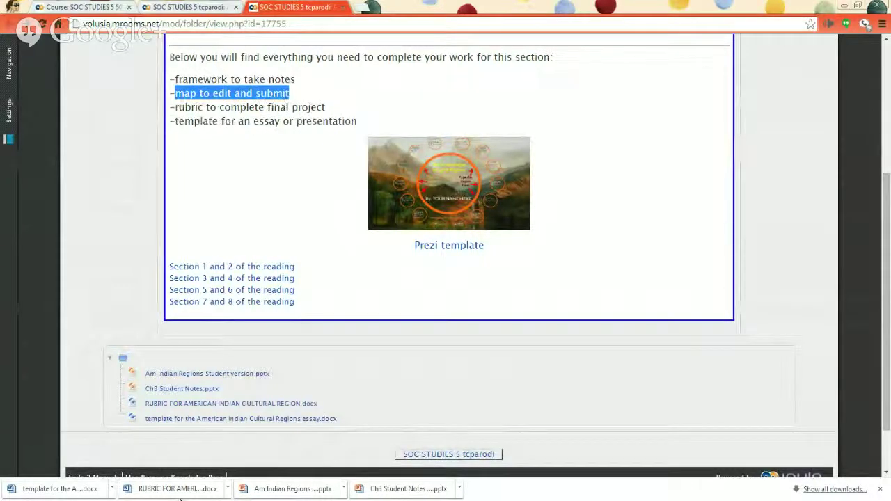
left_click(292, 494)
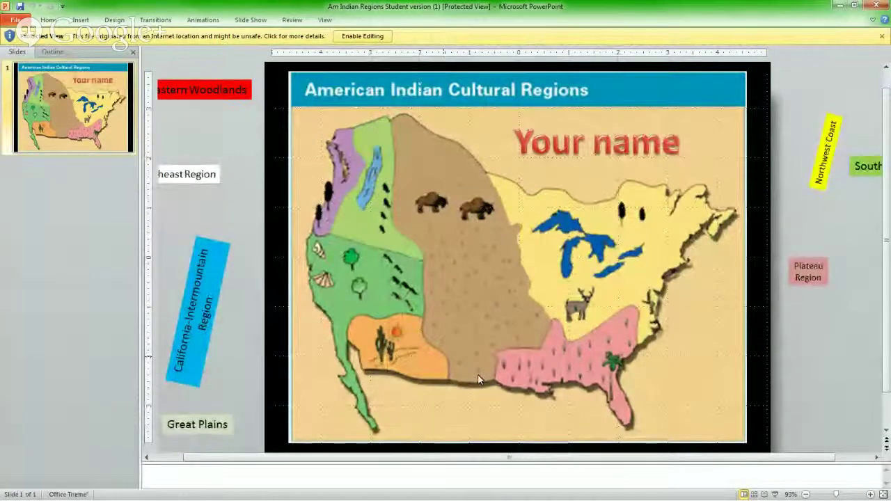
Enable editing, place Eastern Woodlands and California-Intermountain labels, shrinking California-Intermountain to size 14.
left_click(375, 36)
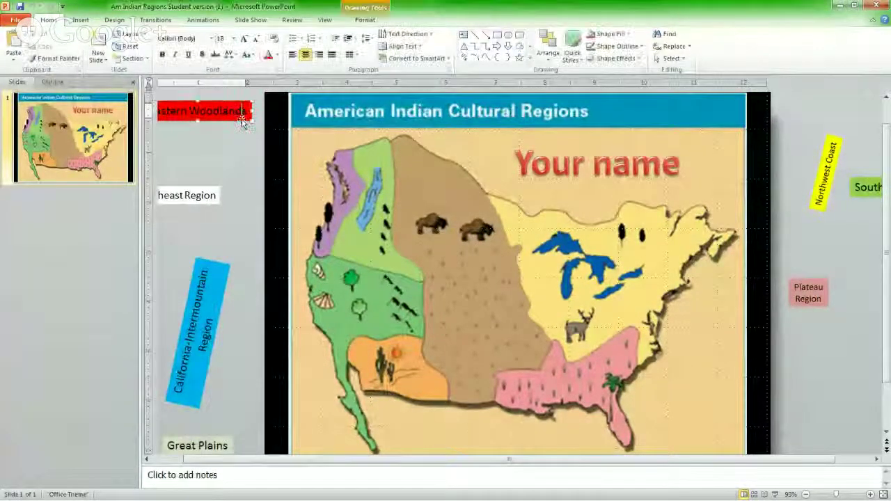
mouse_move(245, 114)
left_mouse_down()
mouse_move(275, 118)
mouse_move(309, 201)
mouse_move(294, 200)
mouse_move(440, 190)
mouse_move(494, 251)
mouse_move(490, 264)
mouse_move(476, 208)
mouse_move(566, 246)
mouse_move(441, 212)
mouse_move(645, 262)
mouse_move(641, 245)
mouse_move(616, 344)
mouse_move(617, 395)
left_mouse_up()
left_click(213, 366)
mouse_move(209, 370)
left_mouse_down()
mouse_move(425, 341)
mouse_move(473, 294)
left_mouse_up()
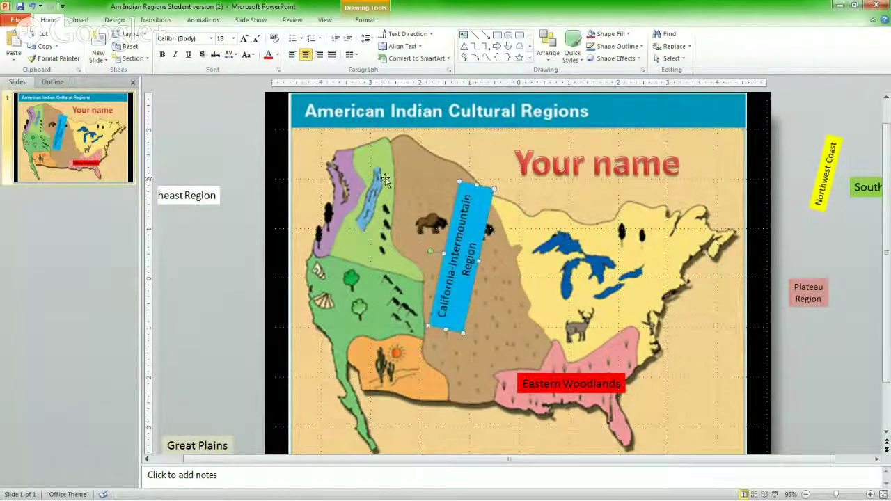
left_click(465, 207)
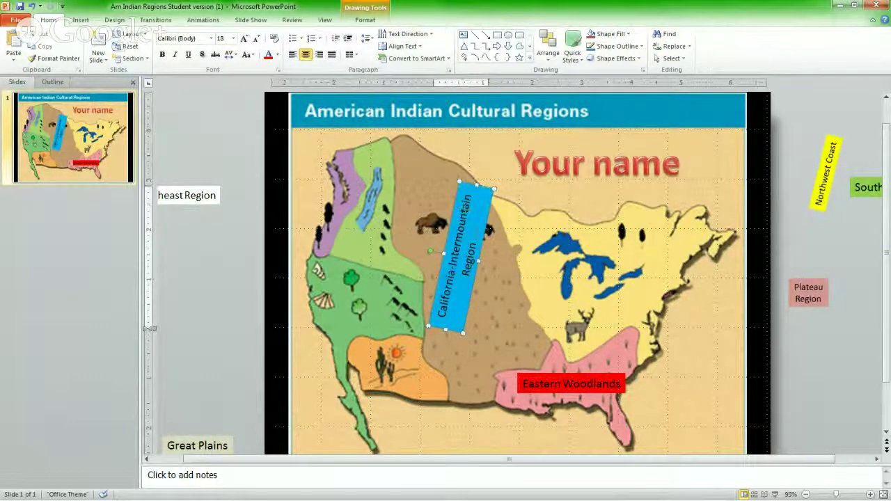
left_click_drag(467, 209, 437, 322)
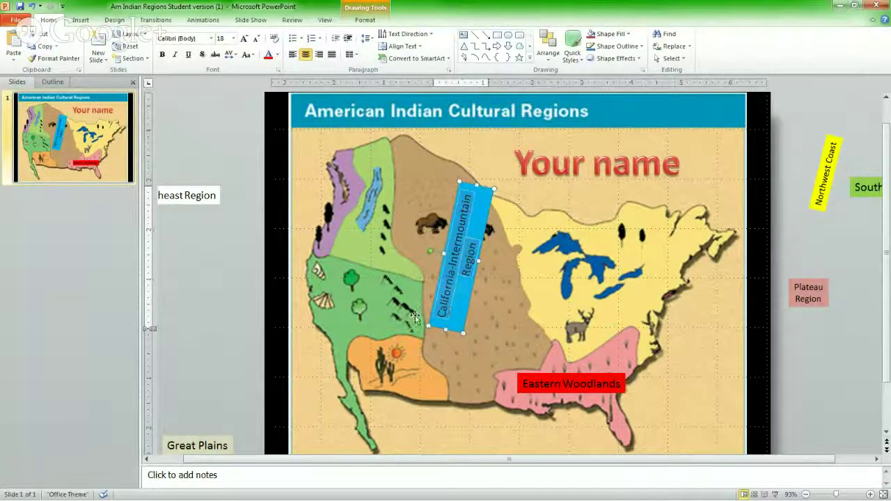
left_click(256, 37)
left_click(256, 37)
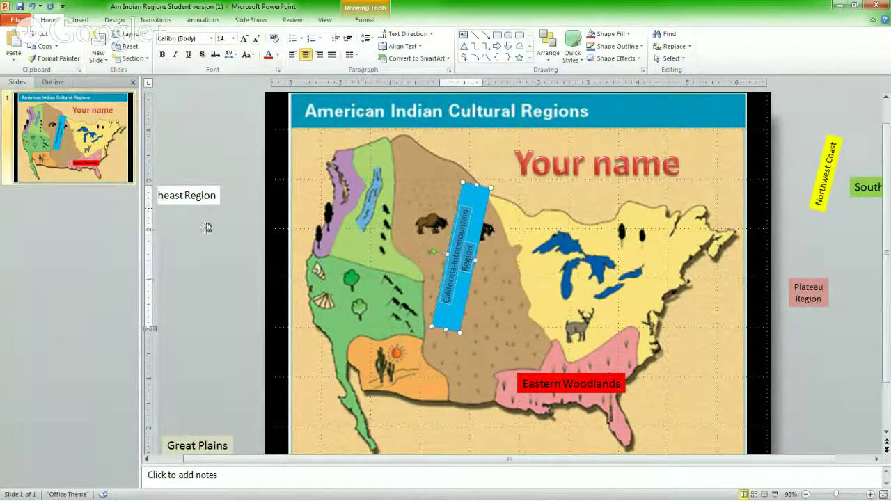
Place the Southeast Region label in the northwest area, remove then restore 'Your name', and minimize PowerPoint.
left_click_drag(213, 190, 383, 170)
left_click(683, 163)
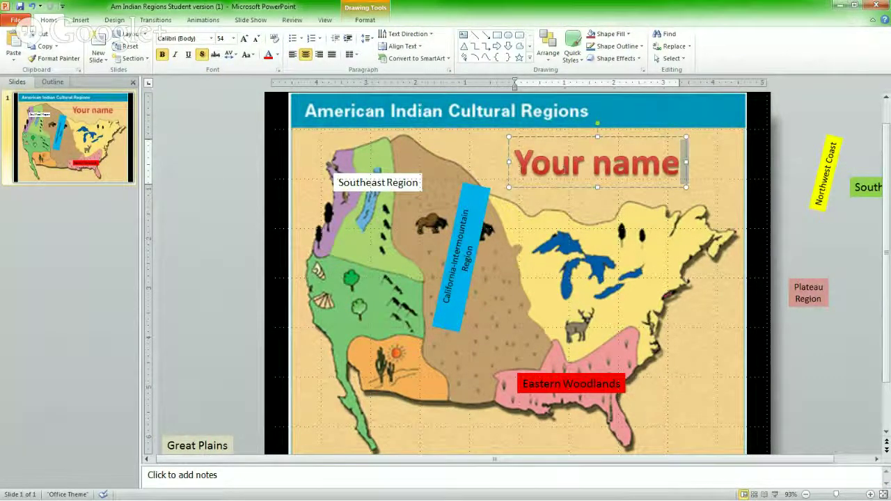
left_click_drag(684, 163, 626, 178)
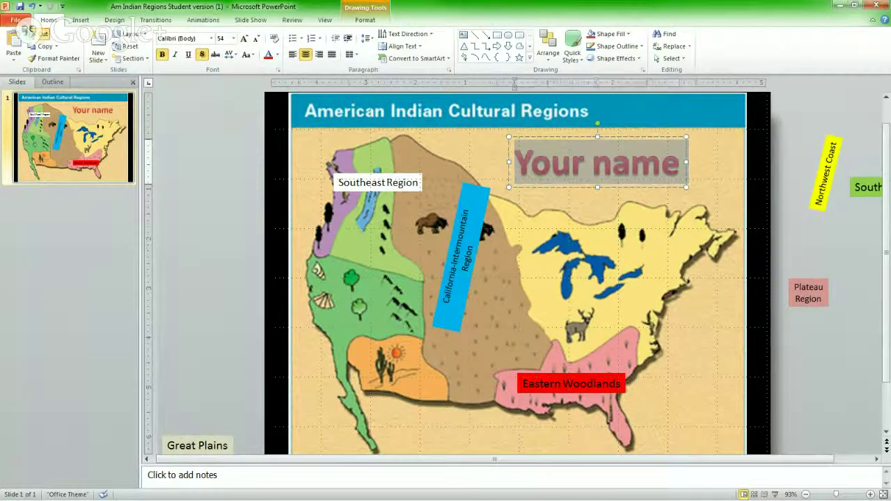
left_click(31, 32)
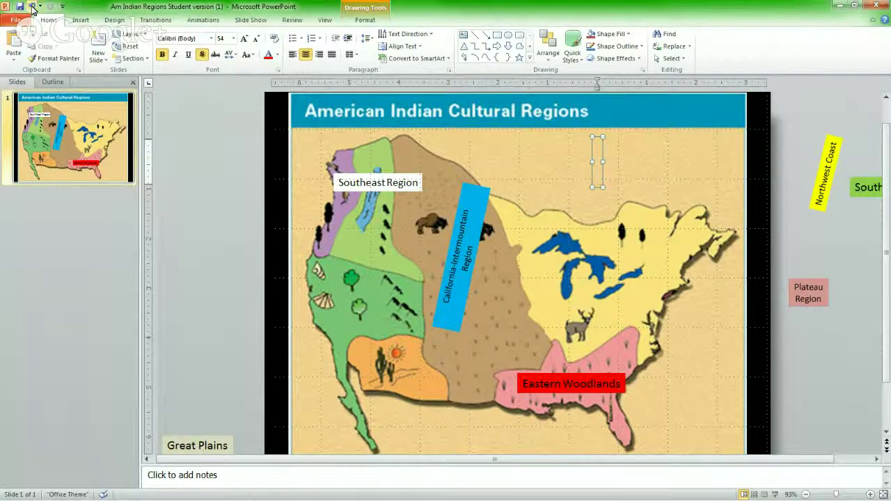
left_click(31, 6)
left_click(22, 25)
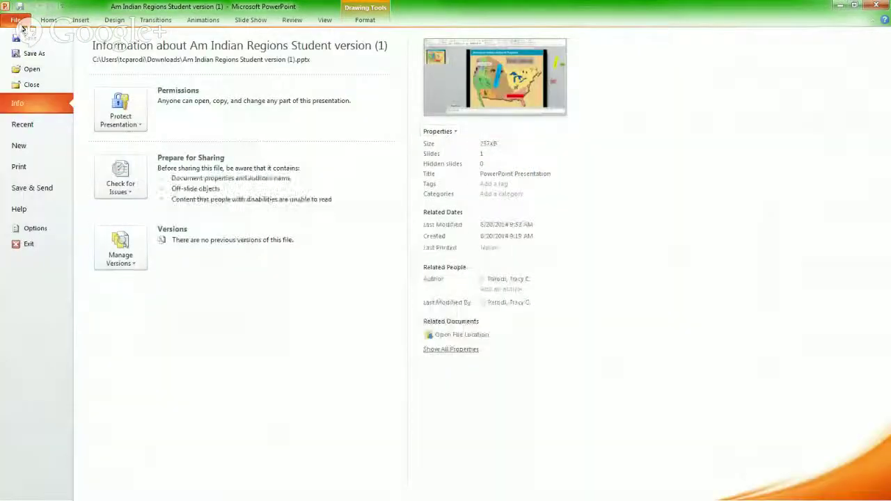
left_click(17, 20)
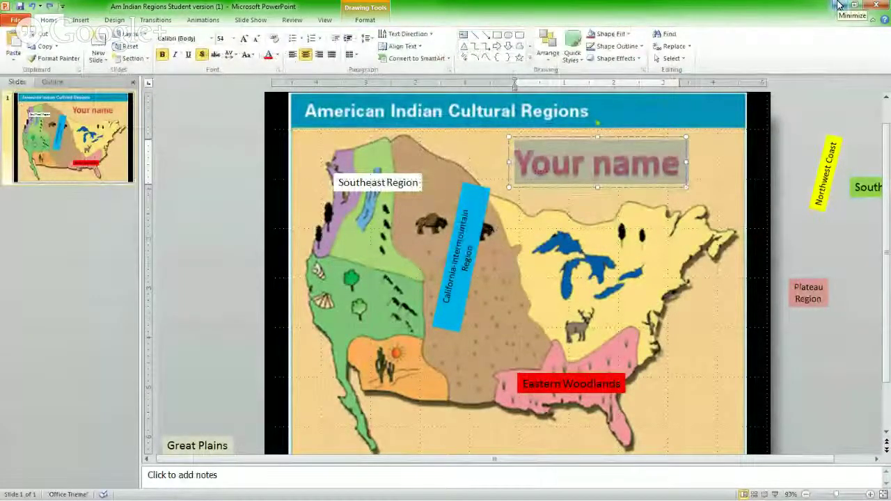
left_click(839, 6)
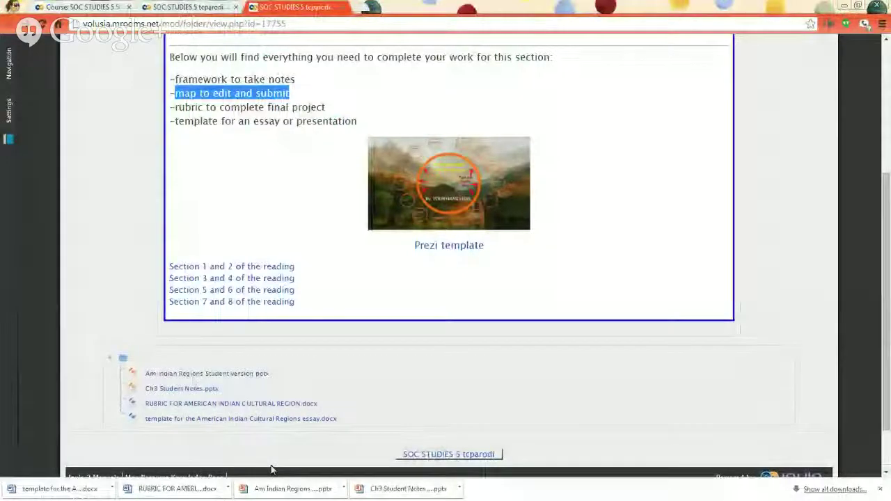
Open the downloaded rubric document in Word and enable editing.
left_click(244, 108)
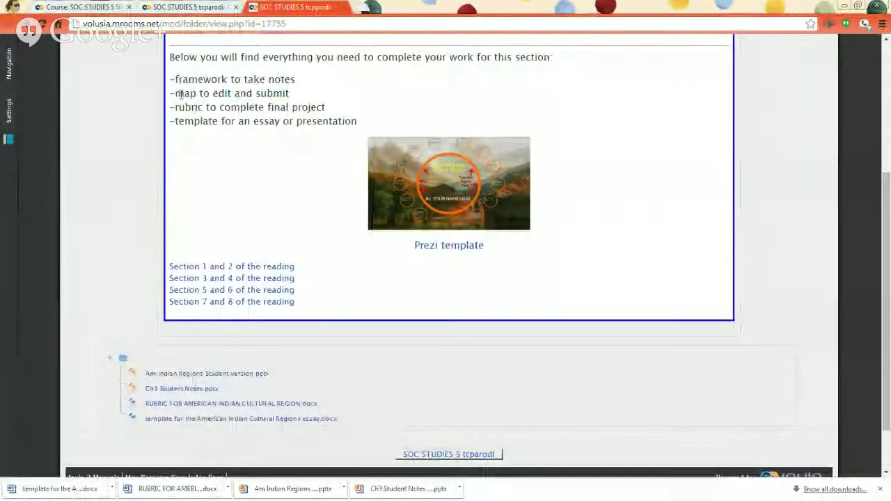
left_click_drag(174, 107, 224, 124)
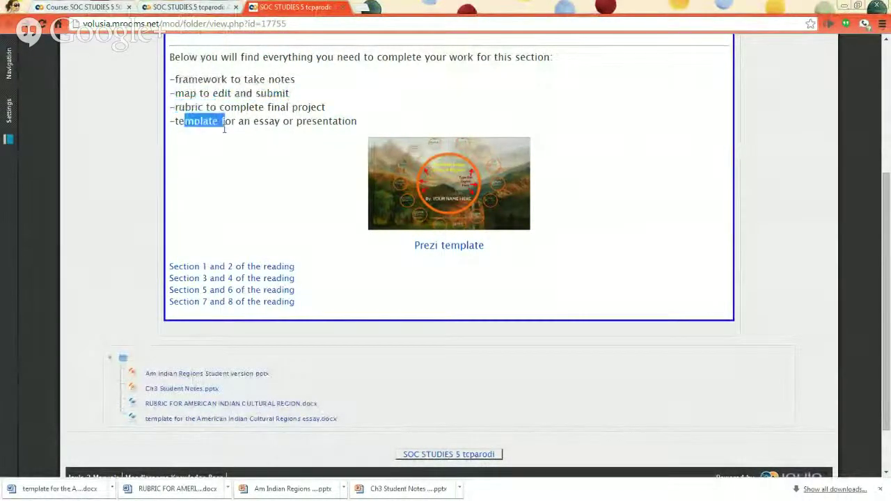
left_click(201, 490)
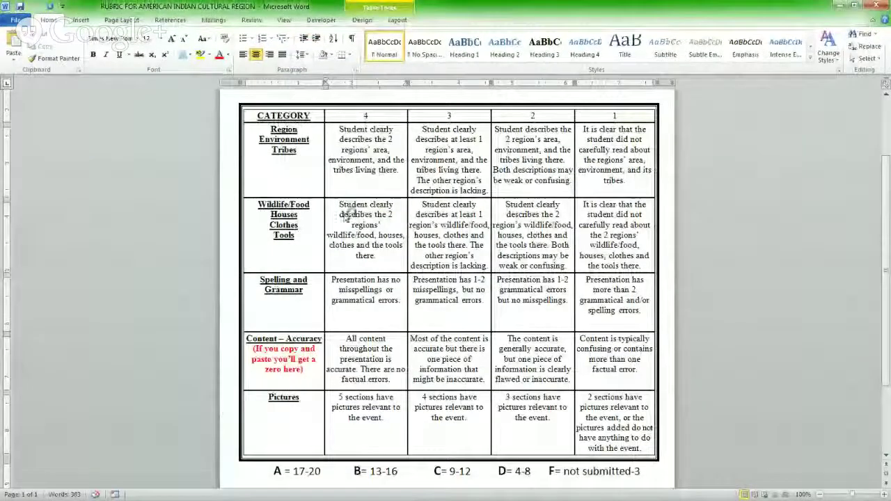
left_click(382, 162)
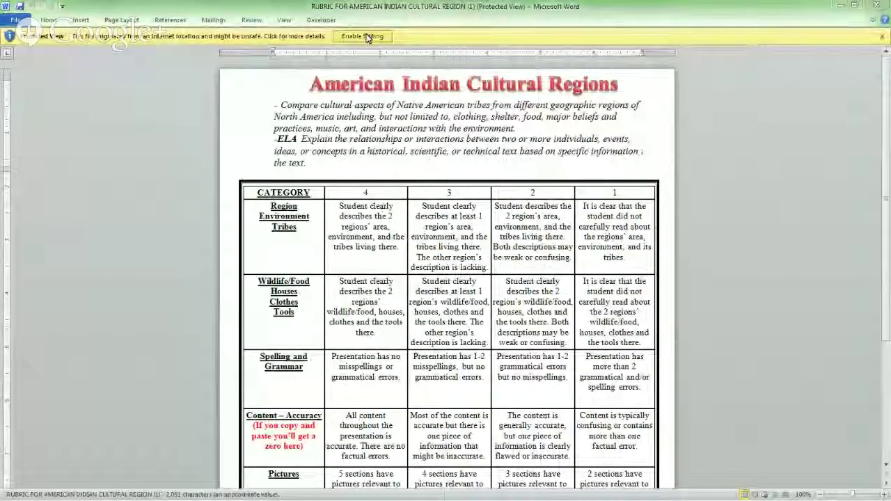
left_click(362, 36)
Review the rubric table, selecting the Region and Wildlife/Food category cells.
scroll(371, 267, "down", 1)
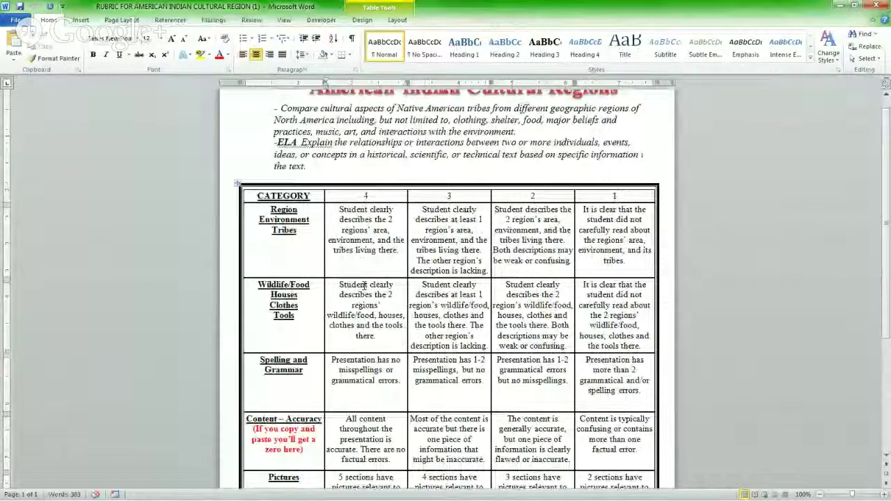
scroll(350, 227, "up", 1)
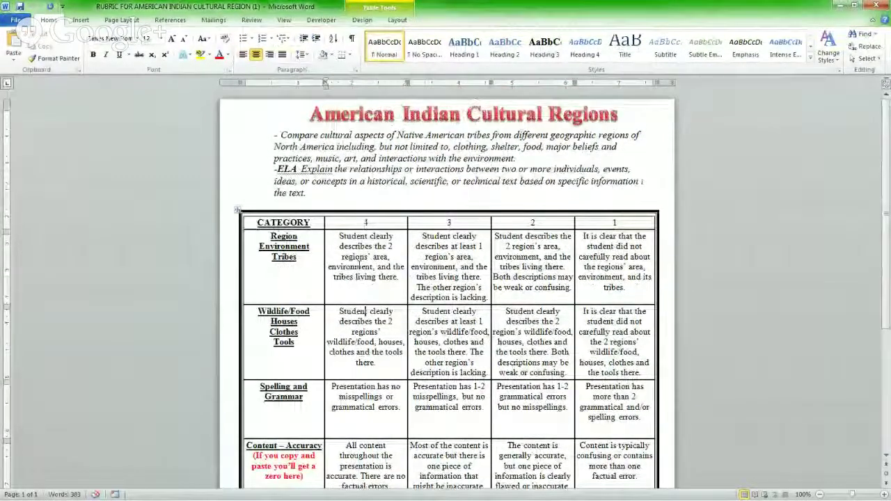
left_click(366, 311)
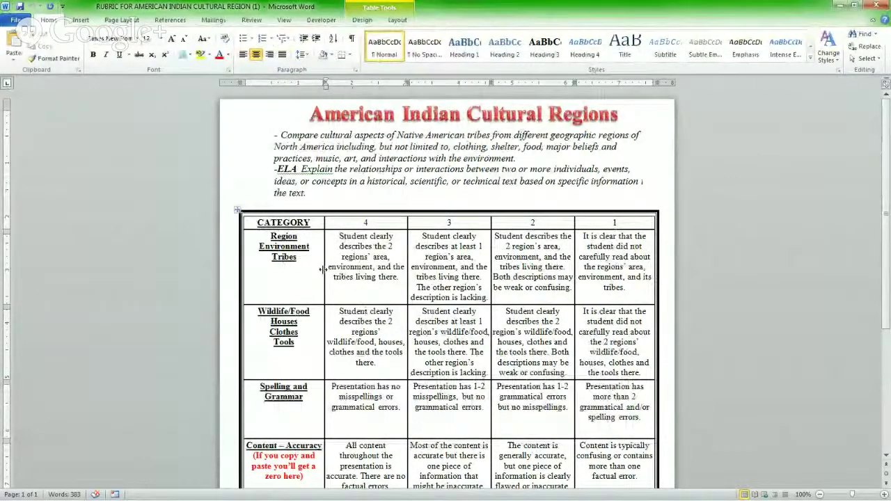
scroll(323, 248, "down", 2)
left_click(298, 190)
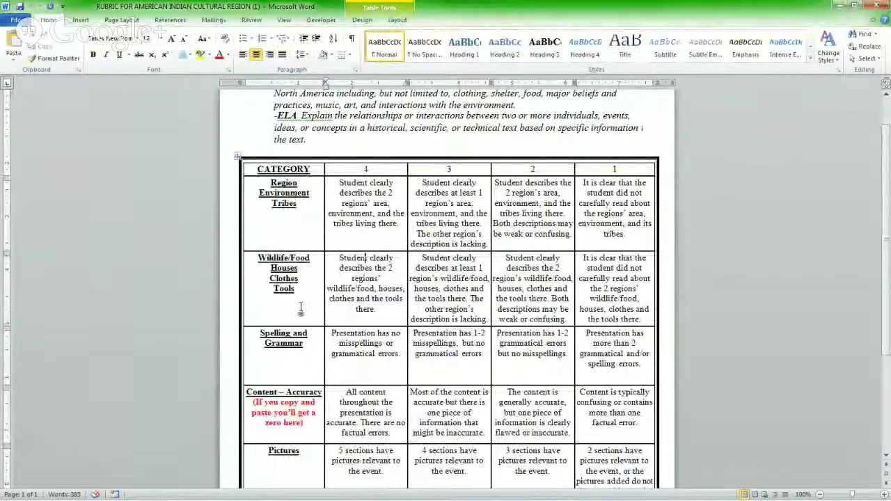
left_click_drag(301, 309, 286, 198)
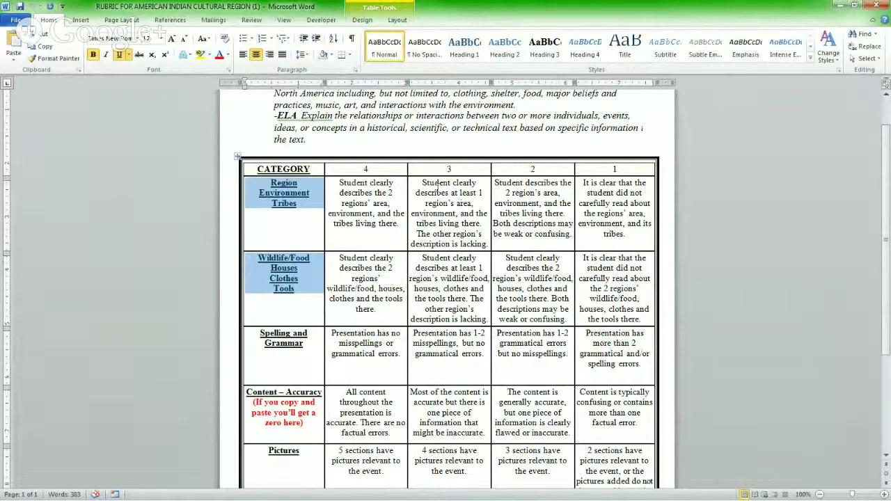
Select the lower-score descriptions, the score 4 column, the category cells and the red copy-and-paste warning.
left_click_drag(436, 184, 603, 288)
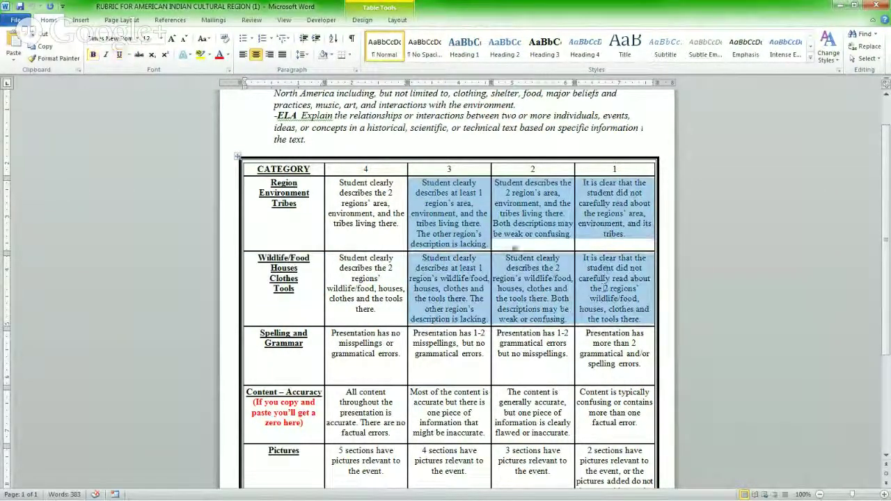
left_click(370, 204)
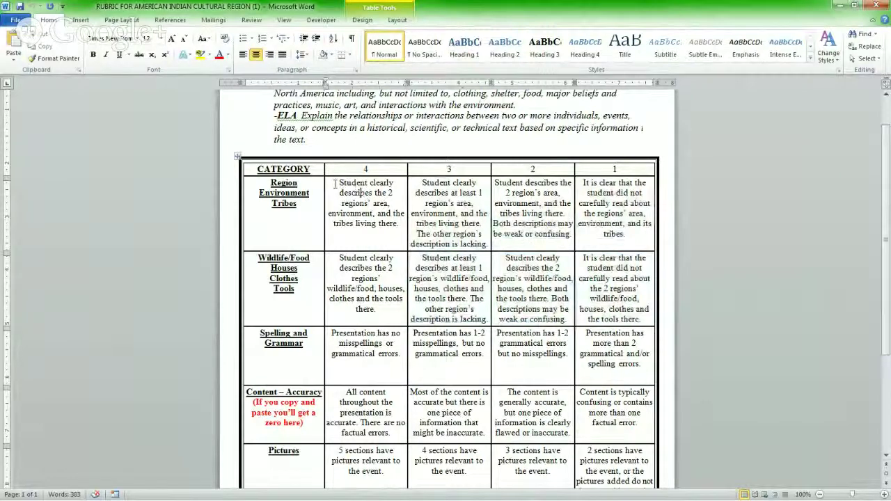
left_click_drag(335, 185, 361, 451)
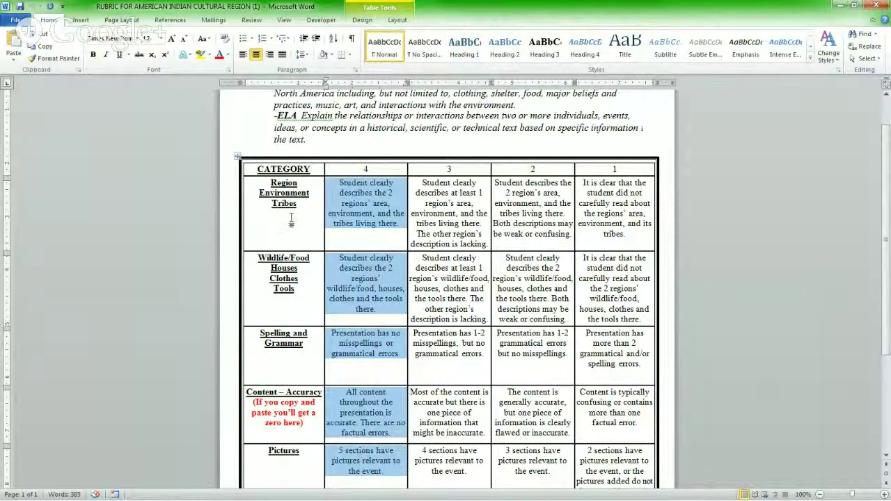
left_click_drag(295, 289, 278, 199)
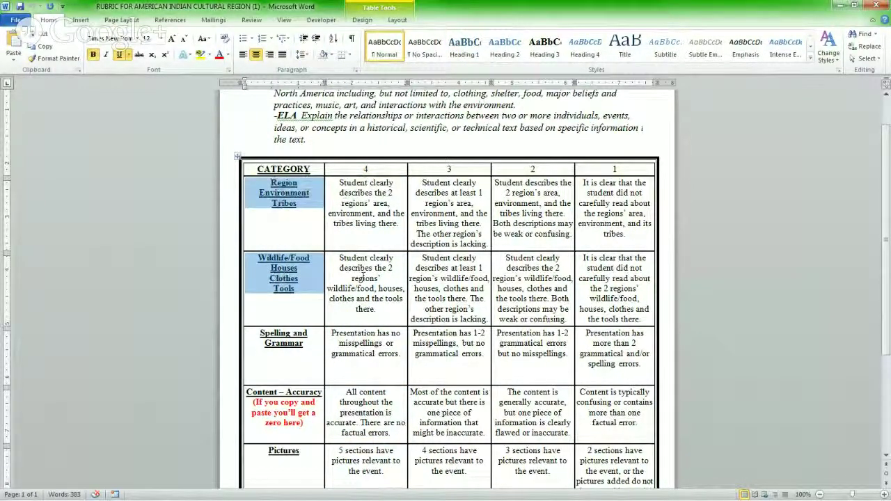
left_click(322, 334)
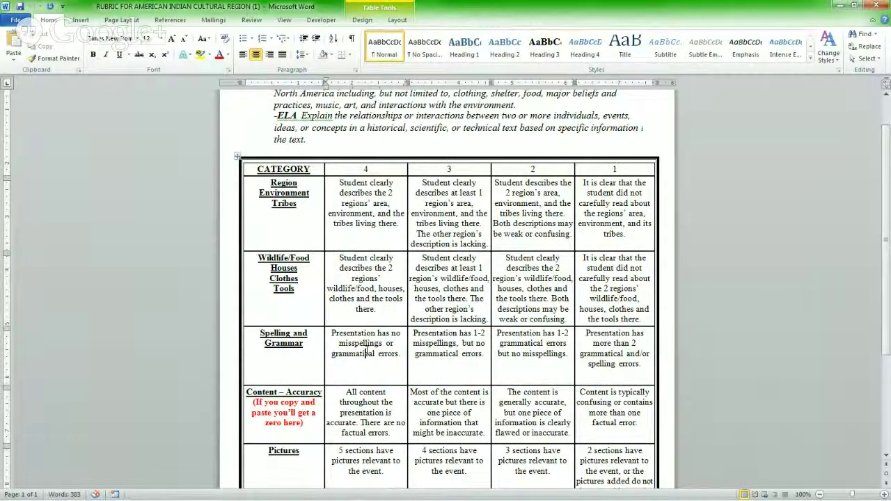
scroll(365, 353, "down", 2)
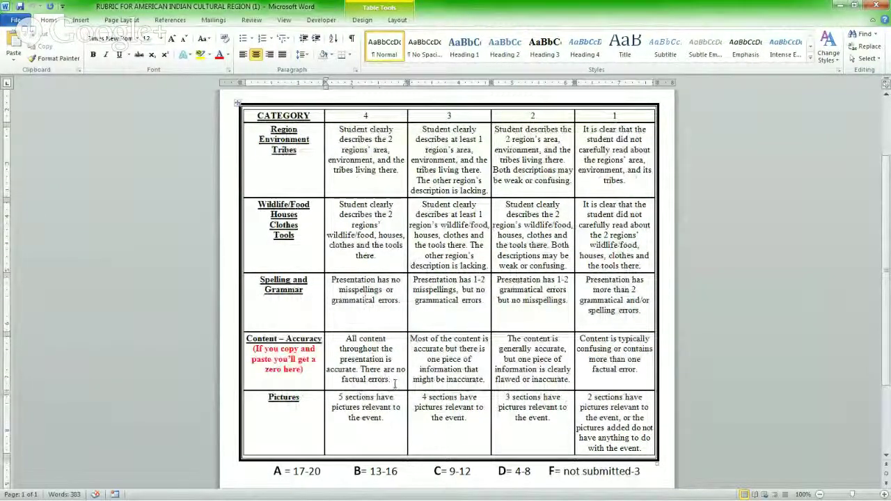
left_click_drag(303, 370, 253, 350)
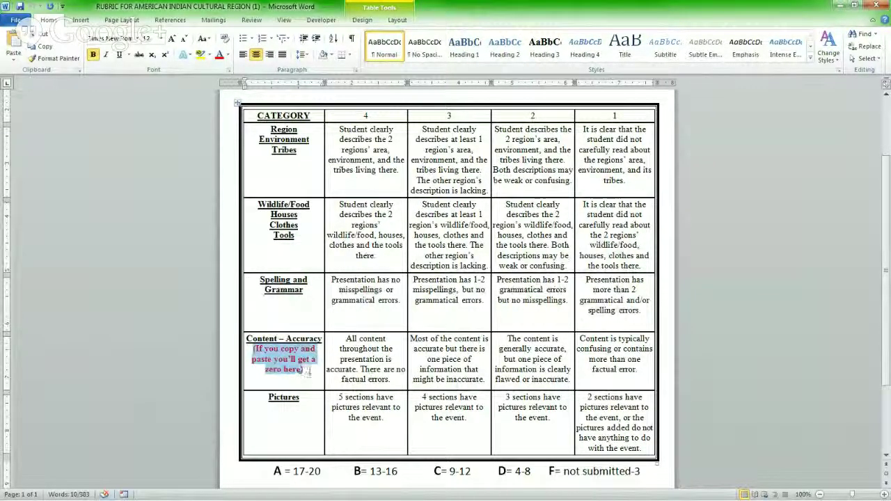
left_click(361, 353)
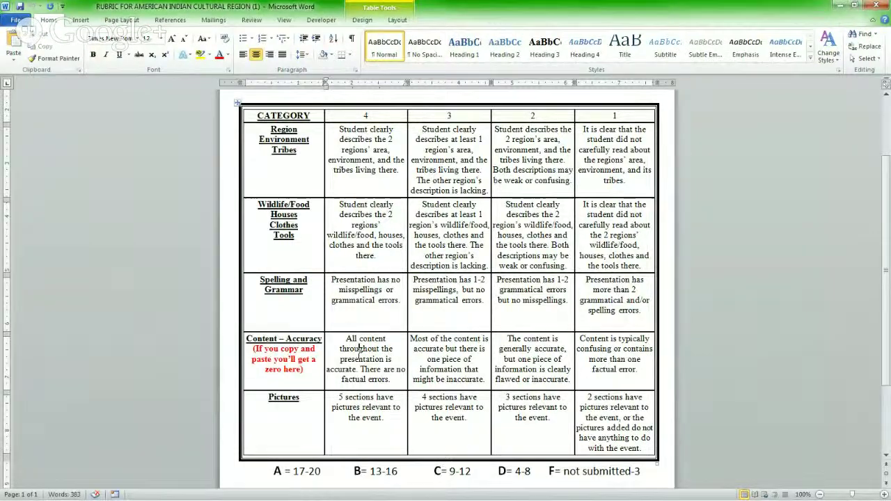
Select the first Pictures cell's text, scroll back to the top, and switch to the course page.
scroll(360, 352, "down", 1)
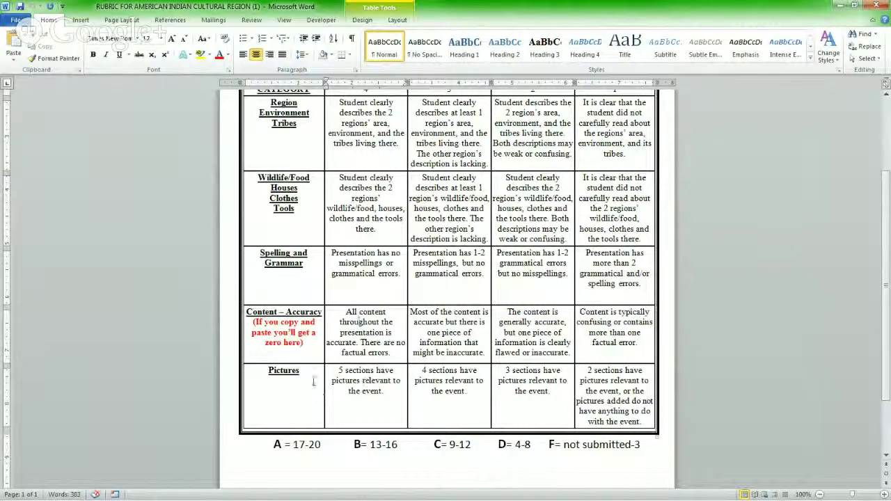
triple_click(360, 392)
left_click(360, 392)
double_click(360, 392)
triple_click(359, 392)
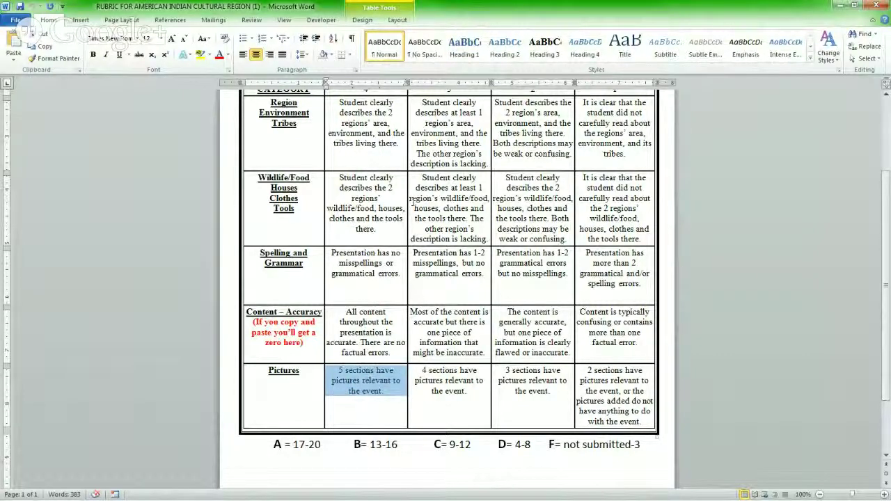
scroll(413, 202, "up", 4)
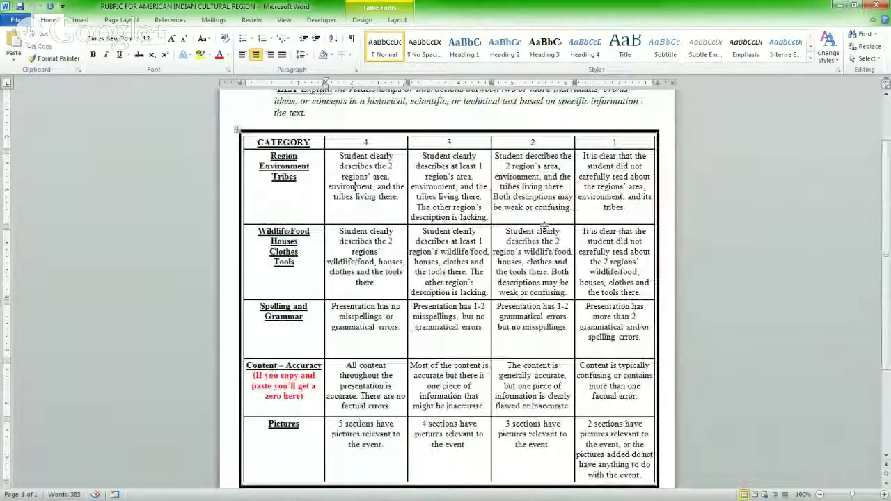
key("alt+Tab")
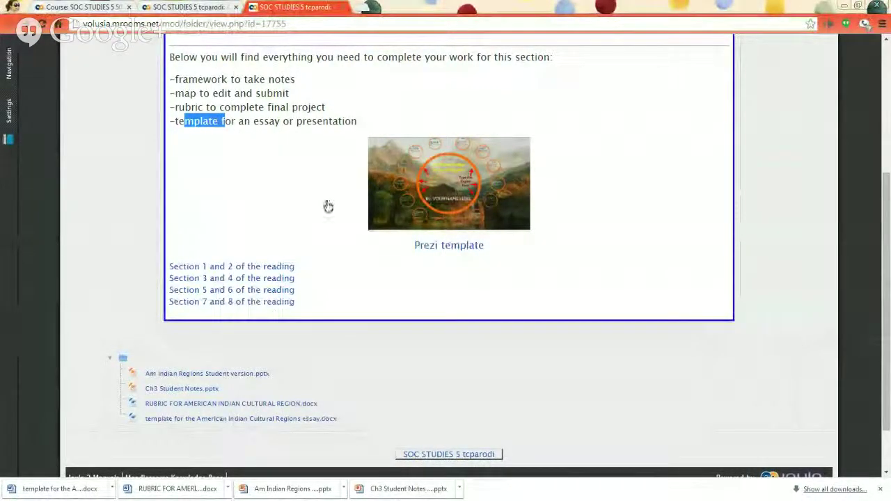
Open the Prezi template, then the downloaded essay template .docx in Word.
left_click(468, 209)
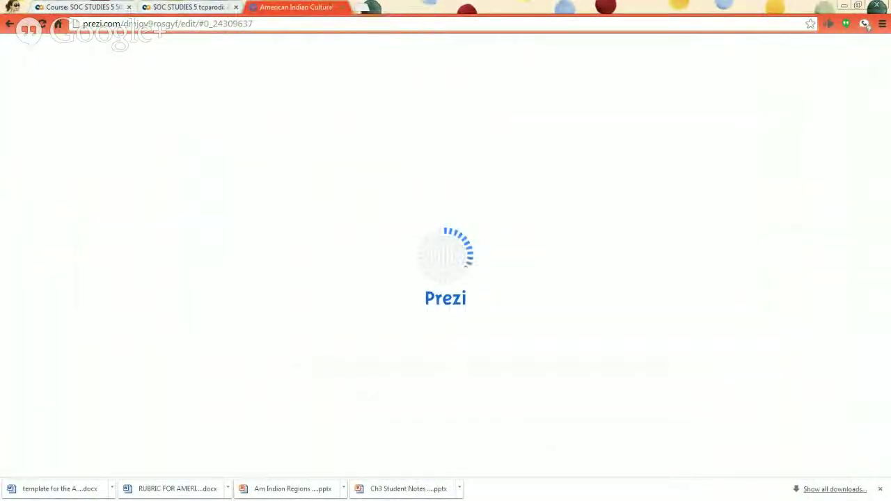
left_click(56, 490)
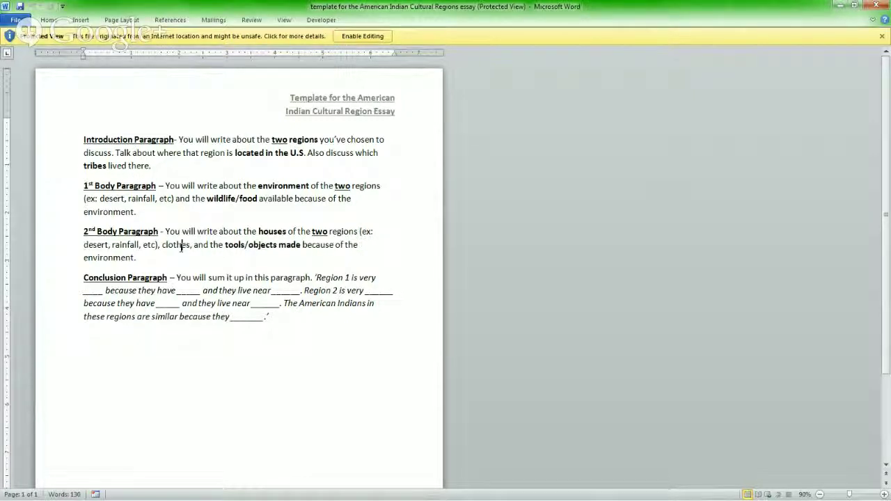
Go over the body and conclusion paragraph directions, highlighting the conclusion sentence starter's ending.
left_click(181, 246)
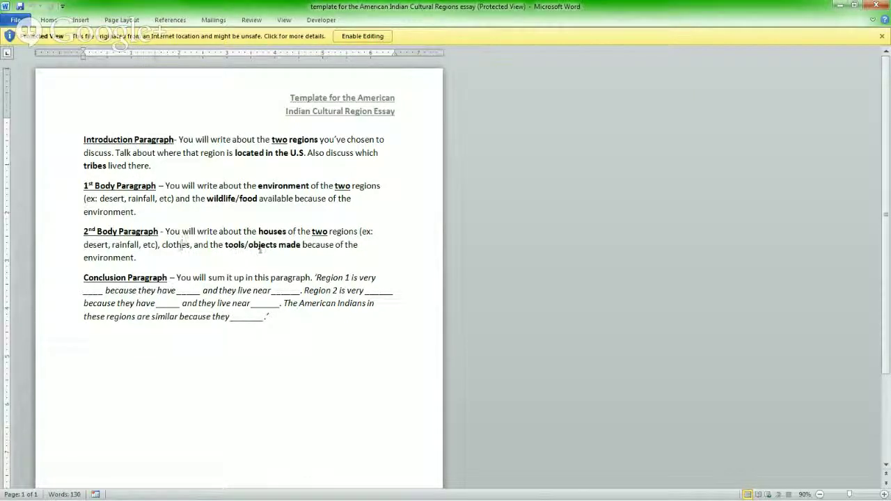
left_click(298, 247)
left_click(110, 278)
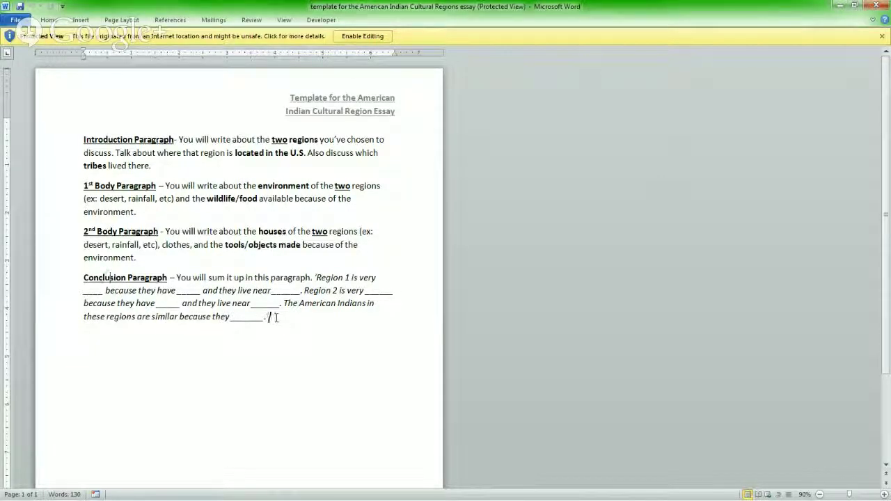
left_click_drag(280, 319, 151, 318)
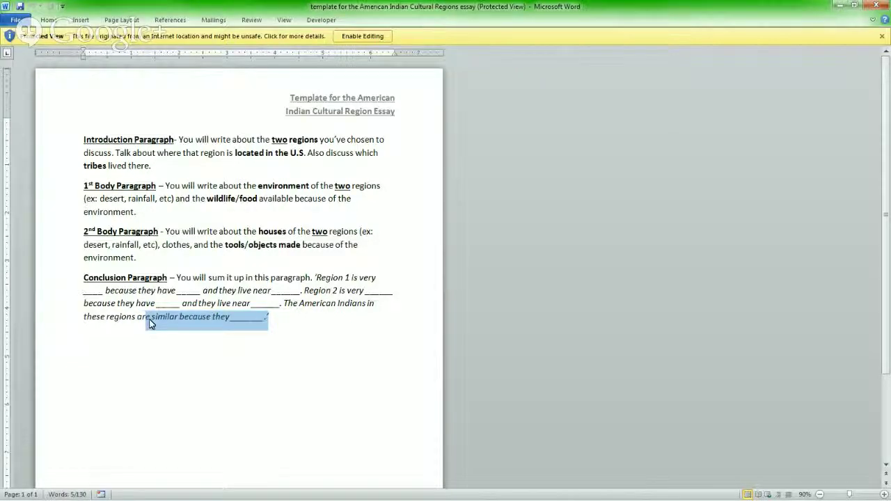
left_click(146, 319)
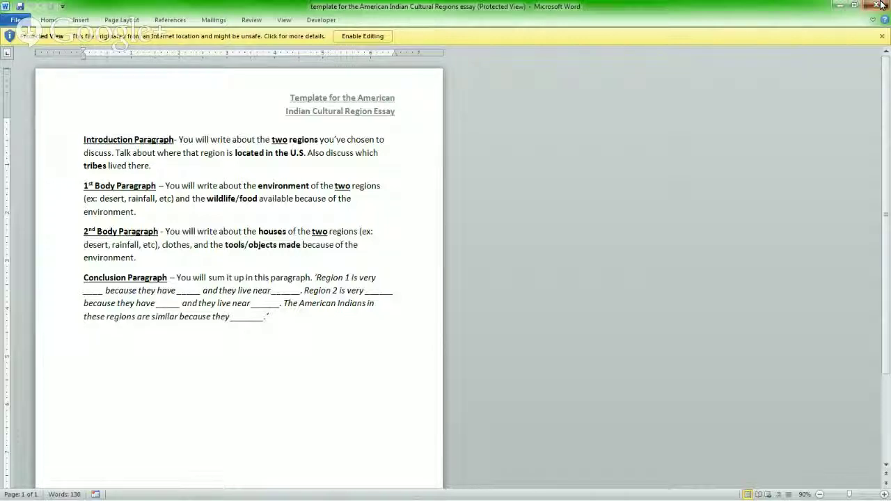
Close the essay template and present the American Indian Cultural Regions Prezi full screen.
left_click(881, 6)
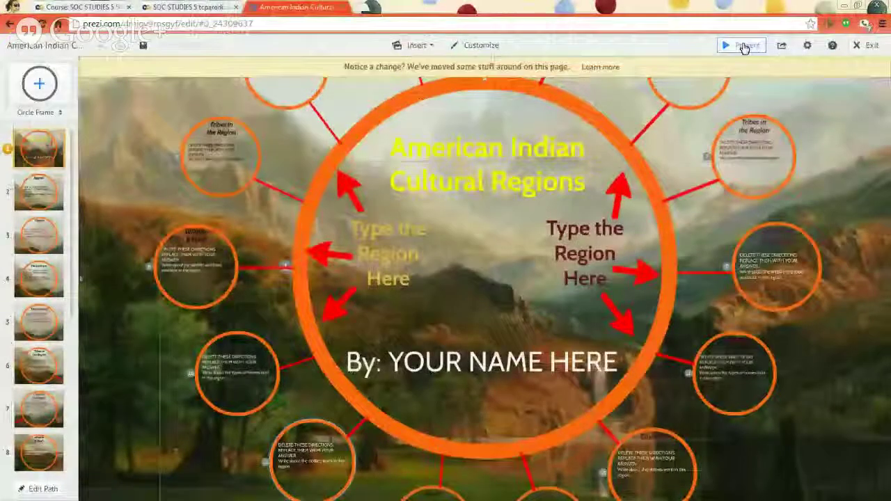
left_click(744, 46)
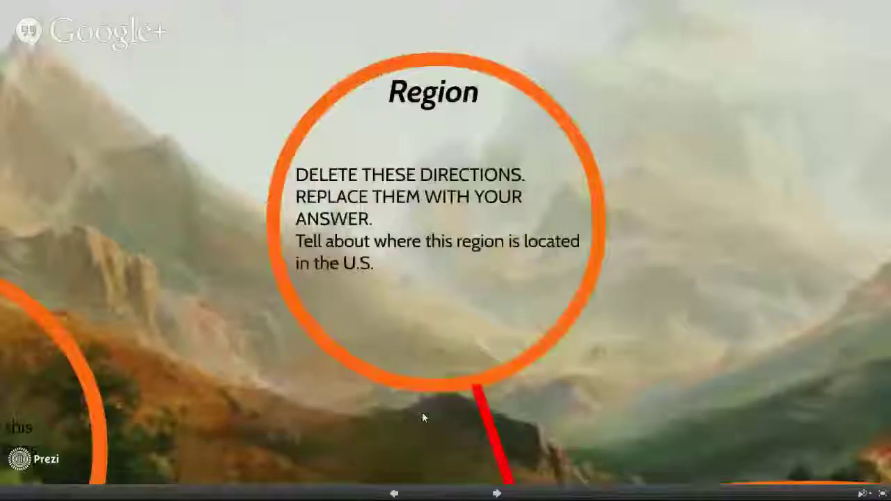
Advance through the Region, Environment, Tribes and Wildlife & Food frames, then exit full screen.
key("Right")
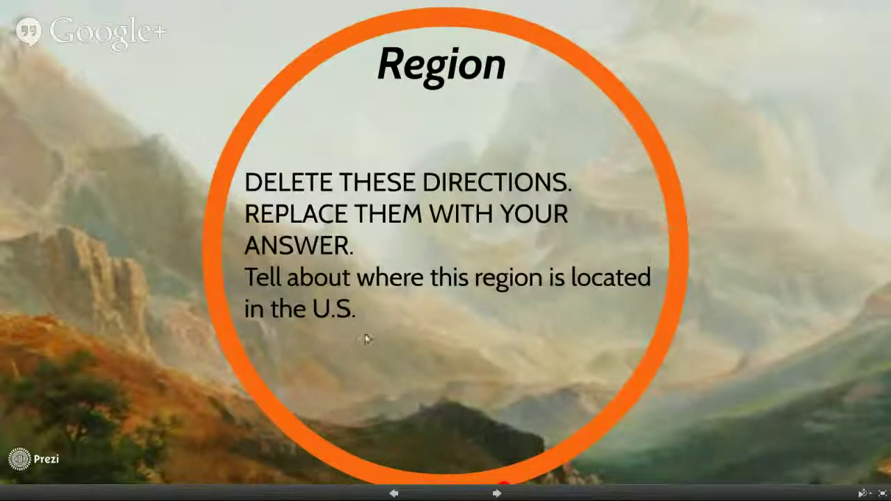
left_click(493, 492)
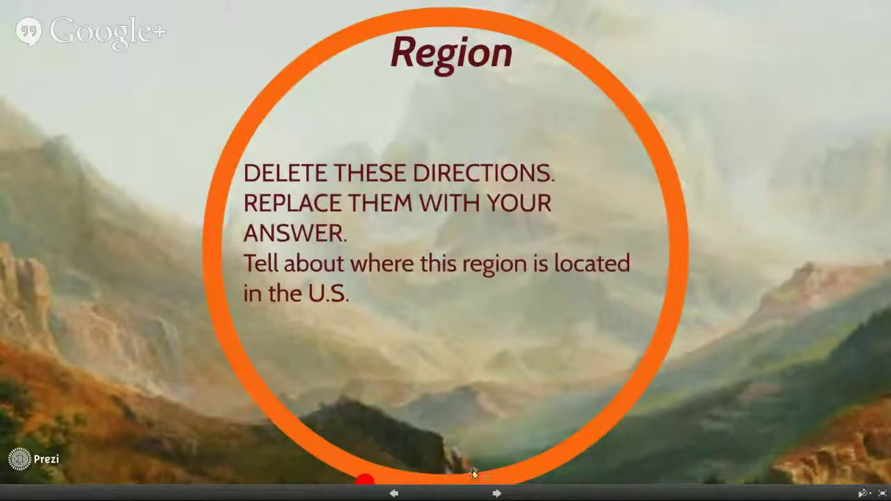
left_click(497, 493)
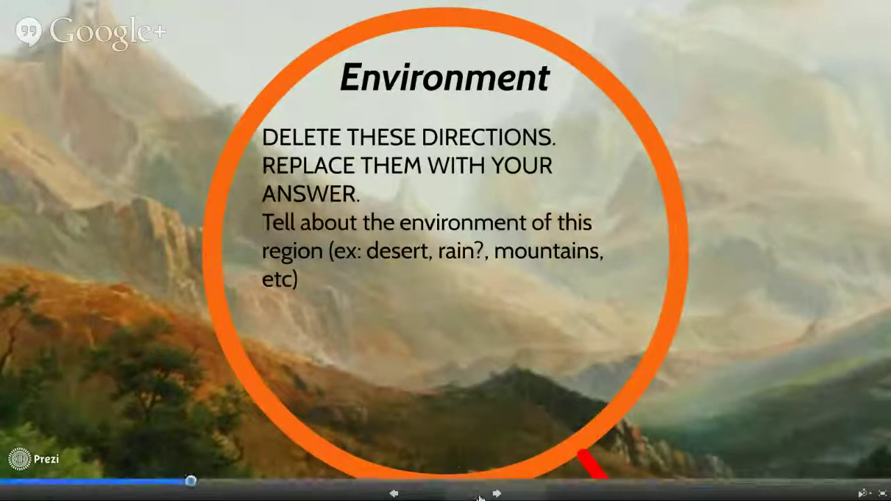
key("Left")
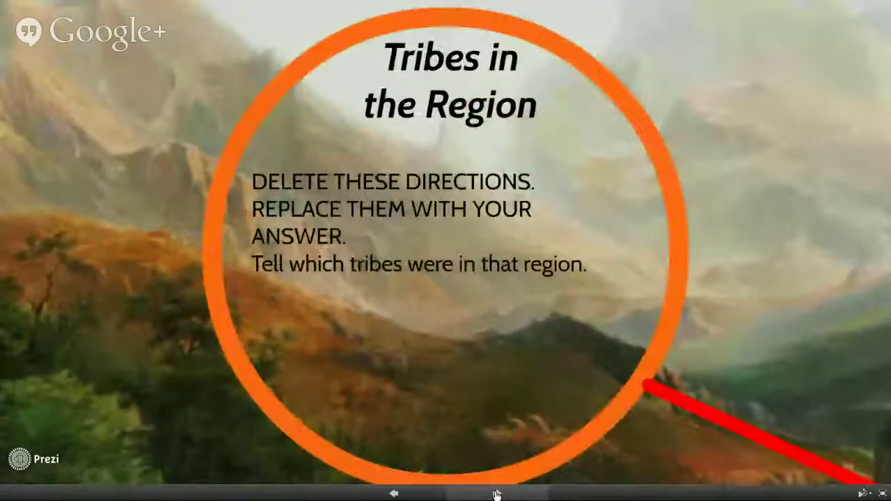
left_click(496, 493)
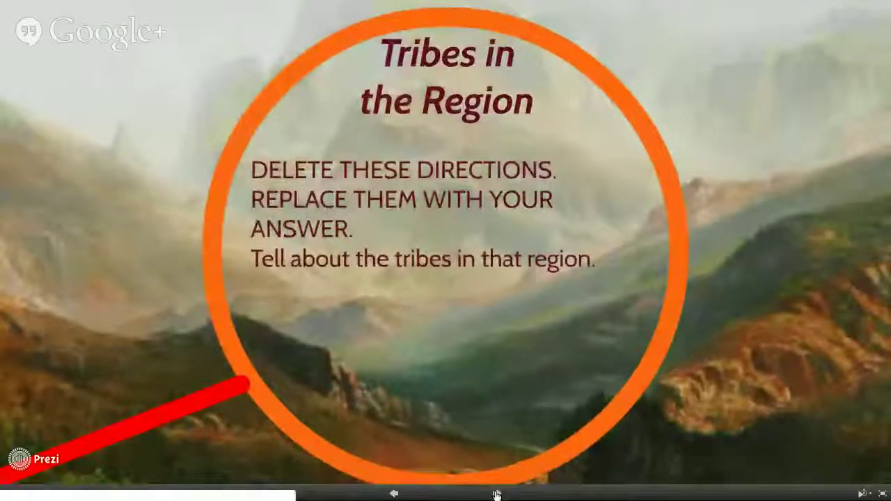
left_click(496, 493)
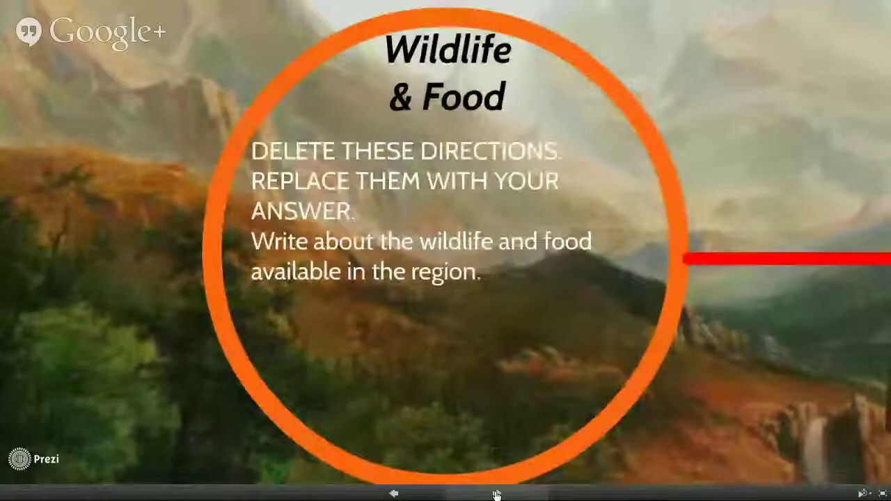
left_click(496, 493)
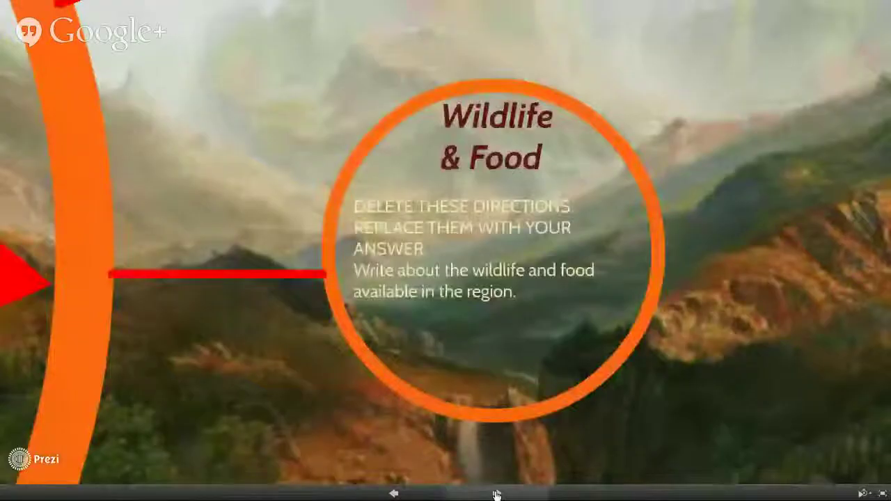
left_click(496, 493)
key("Escape")
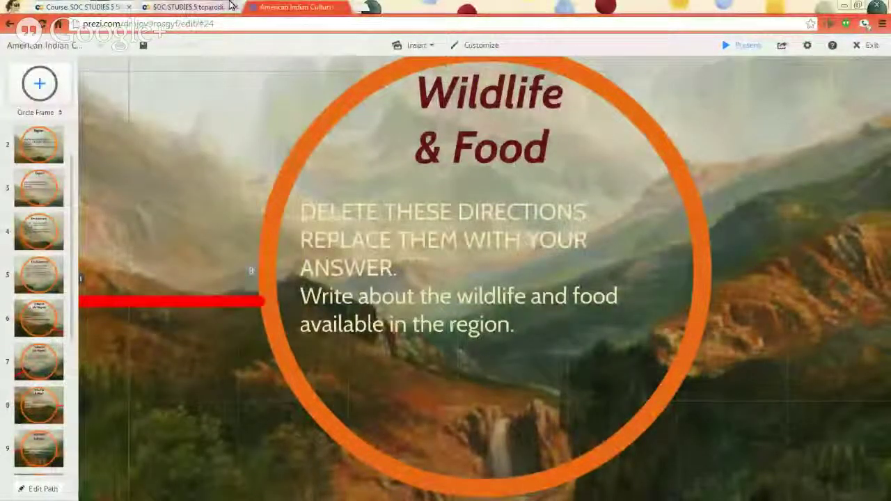
Open the lesson's 'Click here' Resources folder link in a new tab and browse it.
left_click(218, 8)
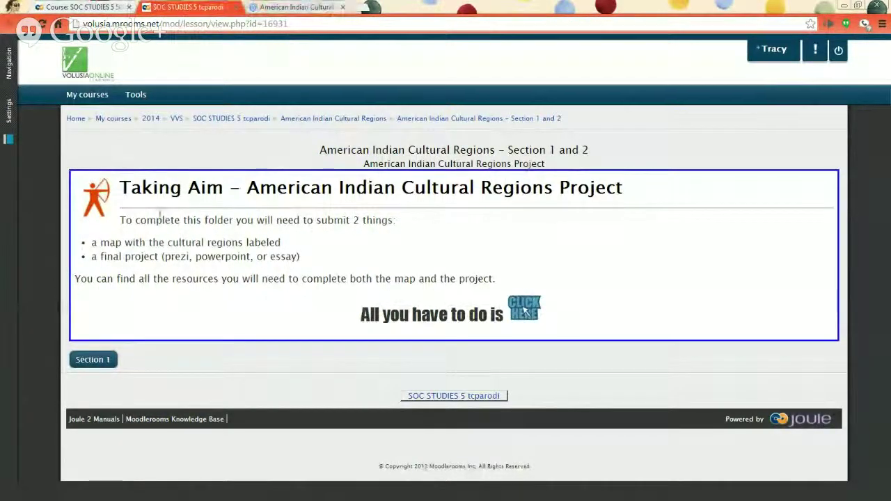
left_click(541, 312)
right_click(526, 311)
left_click(547, 313)
left_click(307, 8)
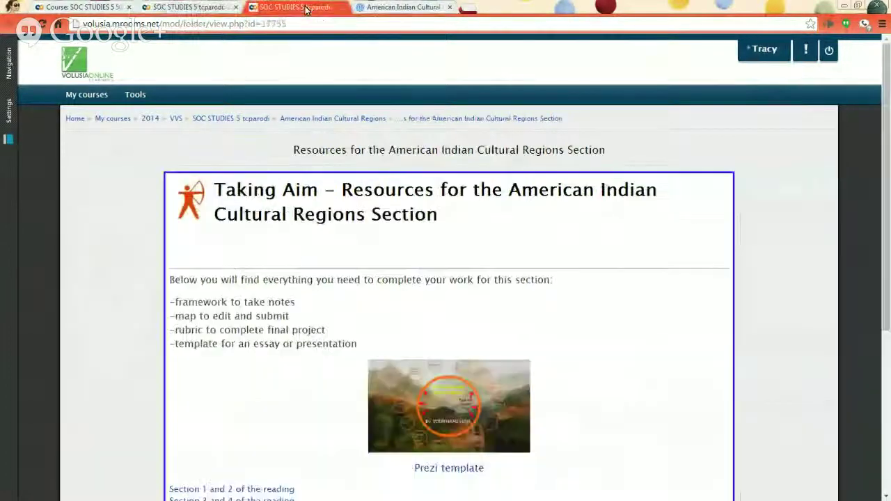
scroll(359, 311, "down", 2)
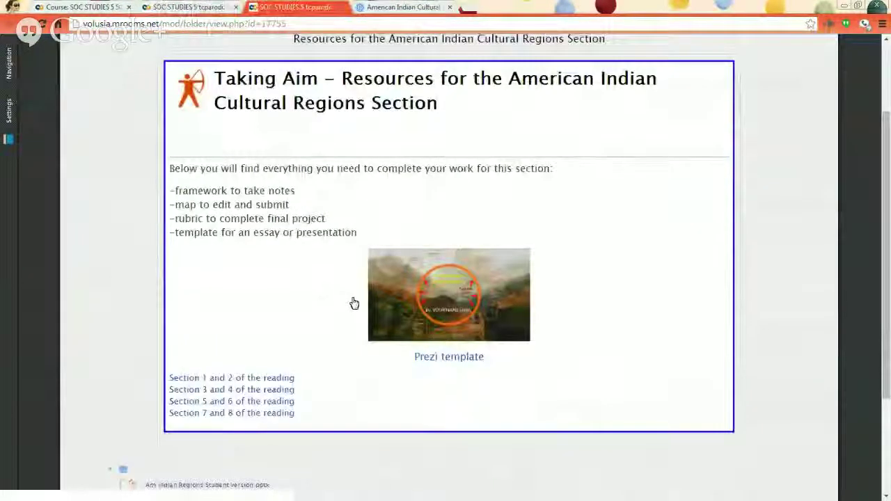
scroll(348, 297, "down", 2)
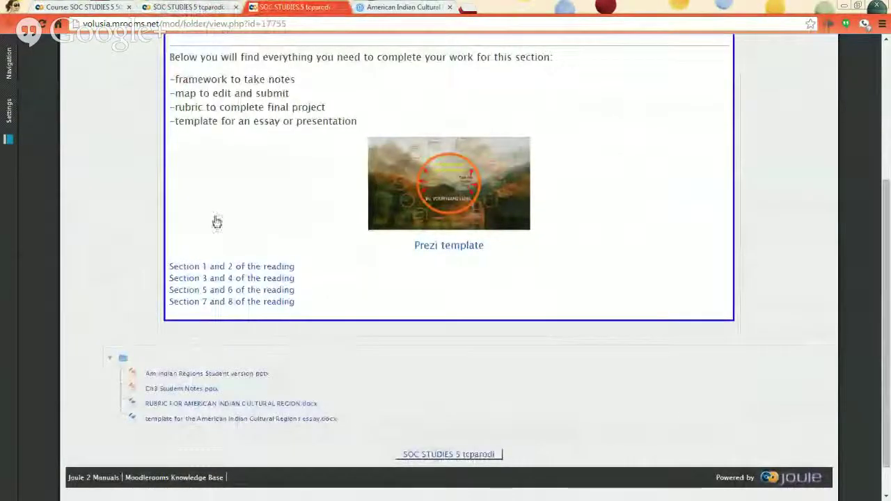
Find the Resources section item on the course page, then return to the Taking Aim project page.
left_click(82, 8)
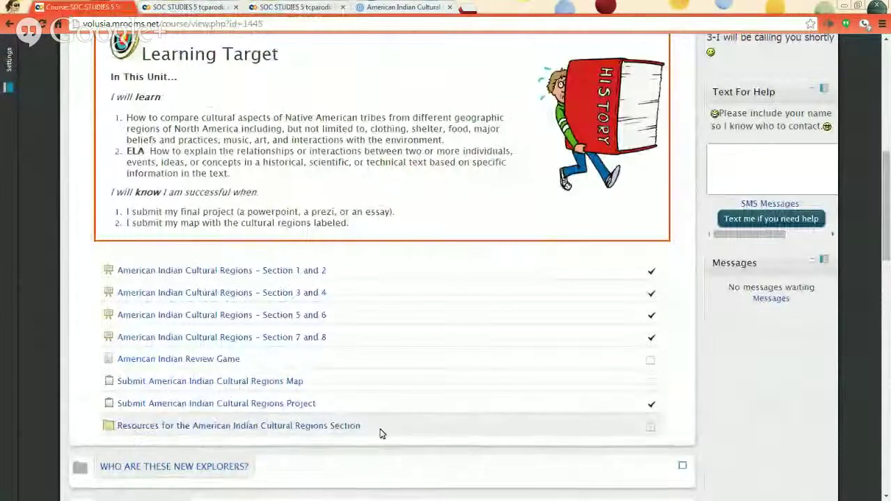
left_click_drag(378, 434, 100, 497)
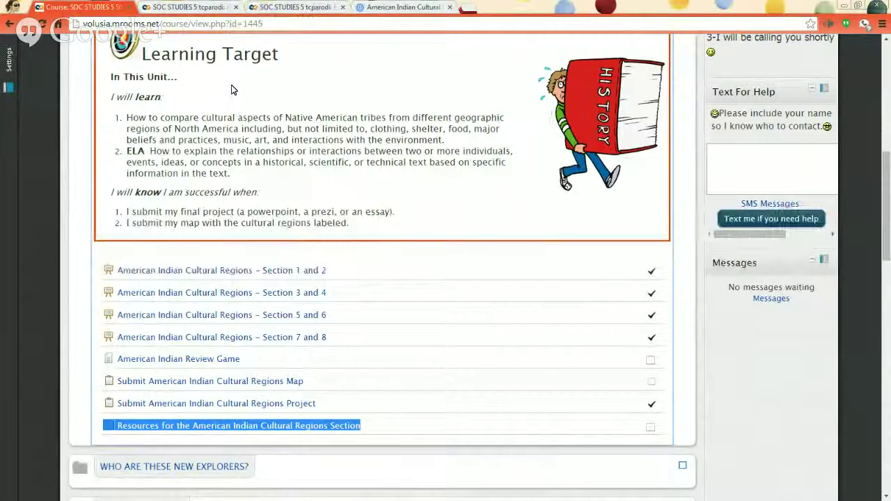
left_click(275, 7)
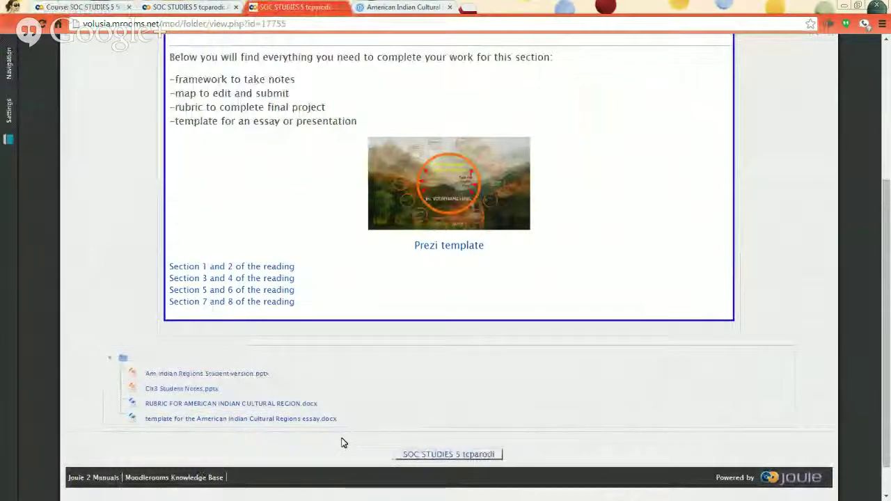
left_click(146, 7)
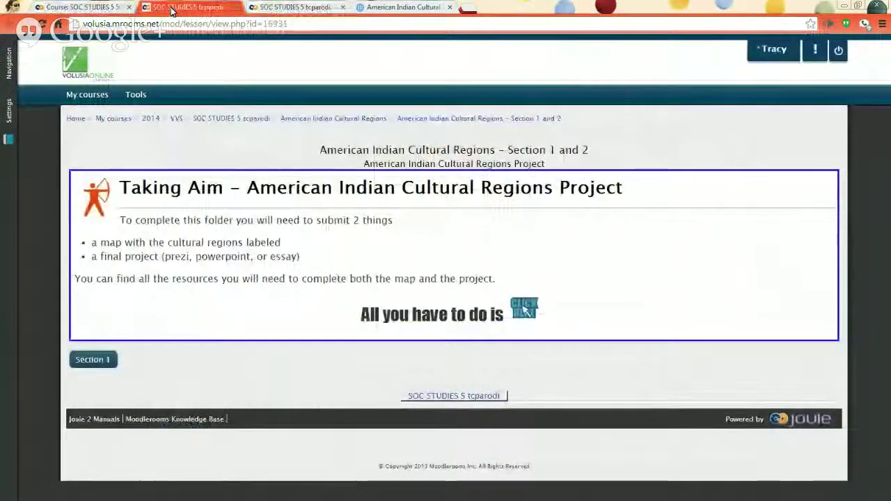
In Section 1, submit 'answer the question here' for the sports equipment question.
left_click(104, 365)
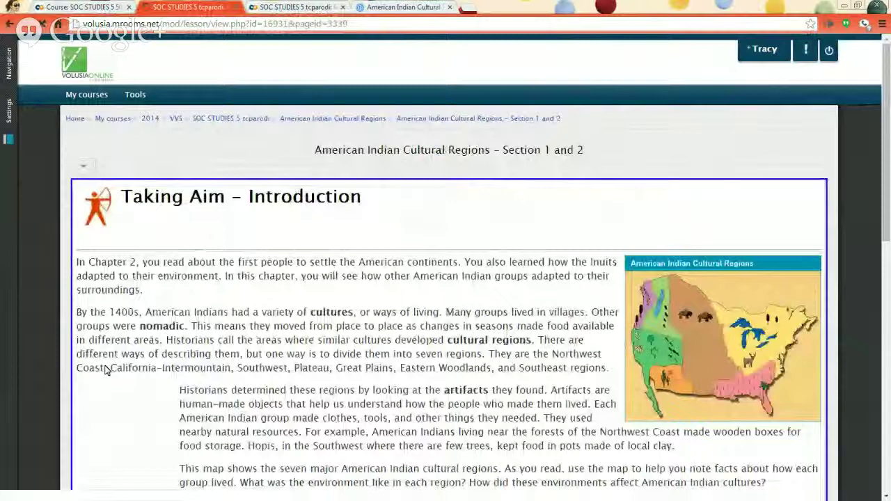
scroll(245, 315, "down", 3)
scroll(245, 315, "down", 5)
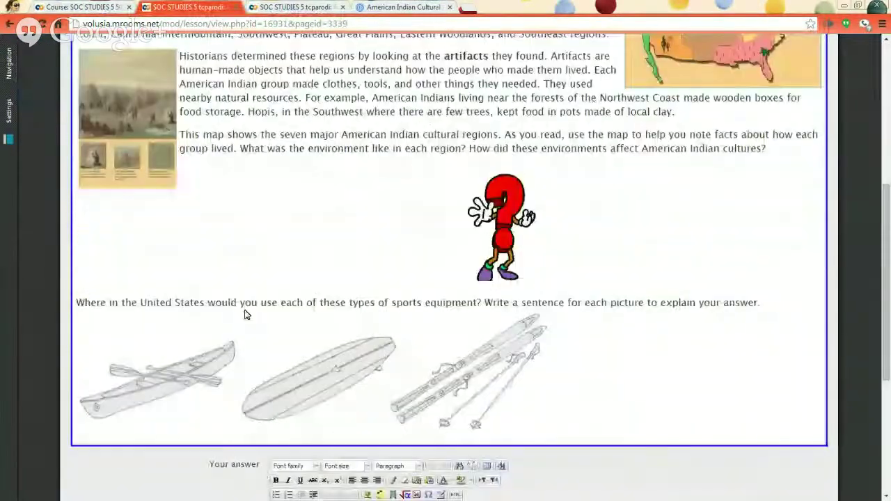
scroll(245, 314, "down", 5)
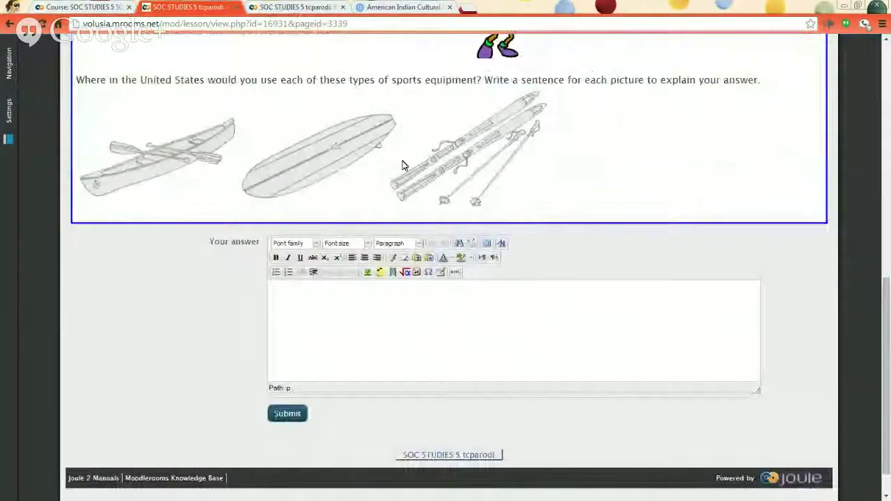
scroll(388, 360, "up", 1)
left_click(388, 360)
type("answer the question here")
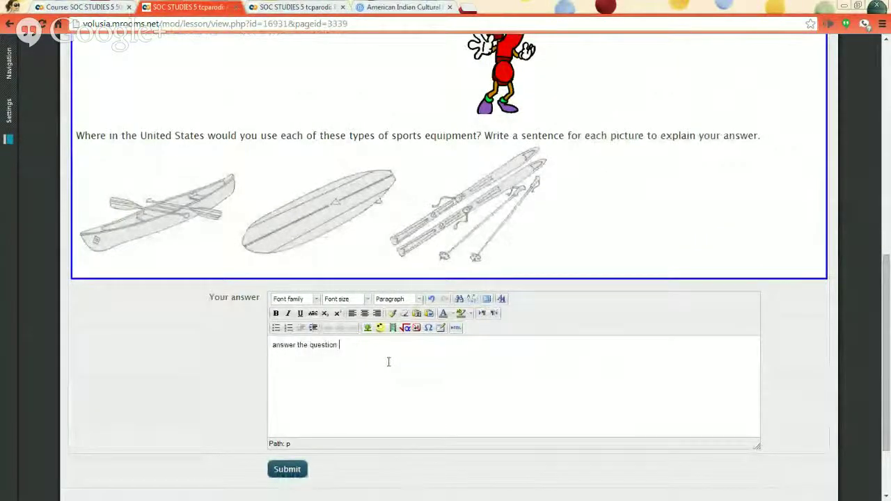
left_click(287, 470)
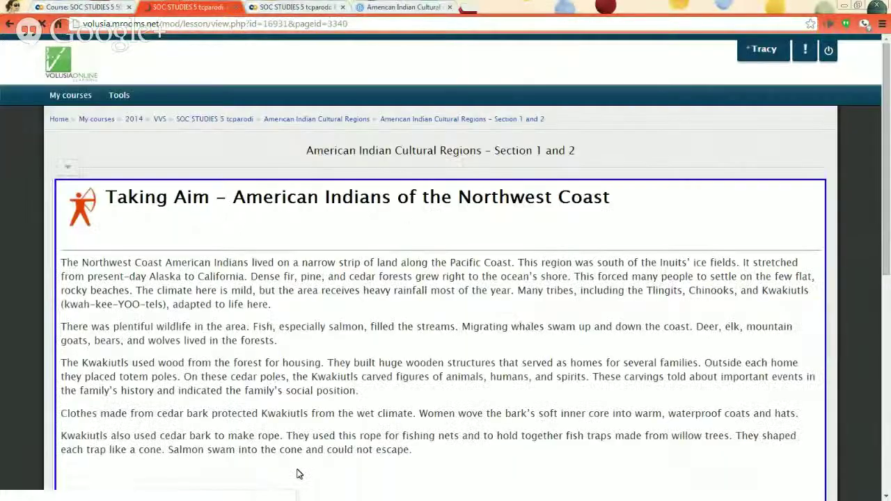
Submit a placeholder answer to the Northwest Coast question.
scroll(252, 362, "down", 1)
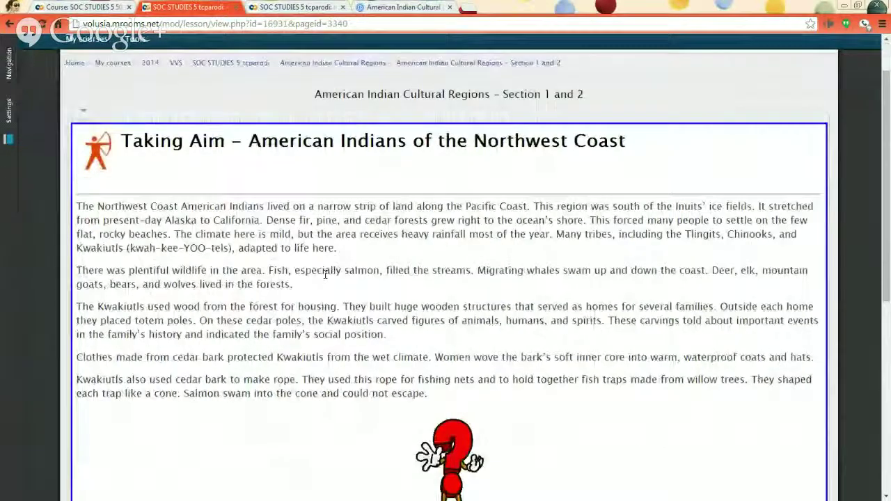
scroll(314, 271, "down", 3)
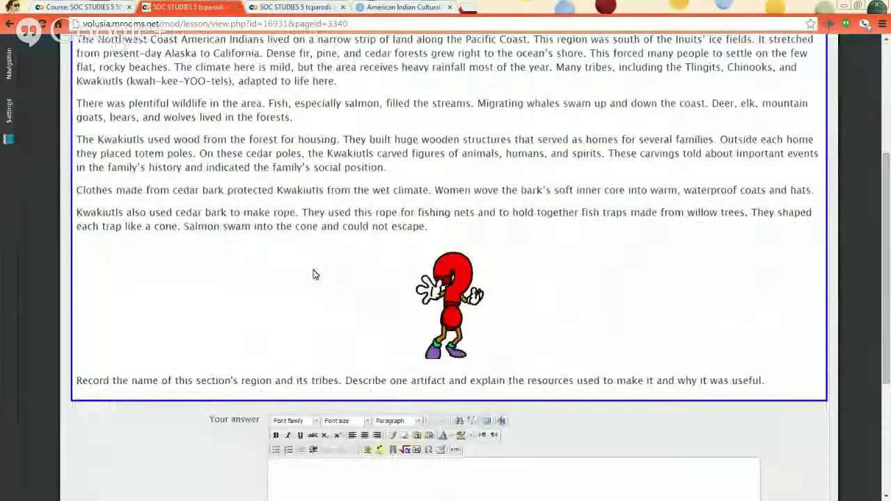
scroll(314, 273, "up", 2)
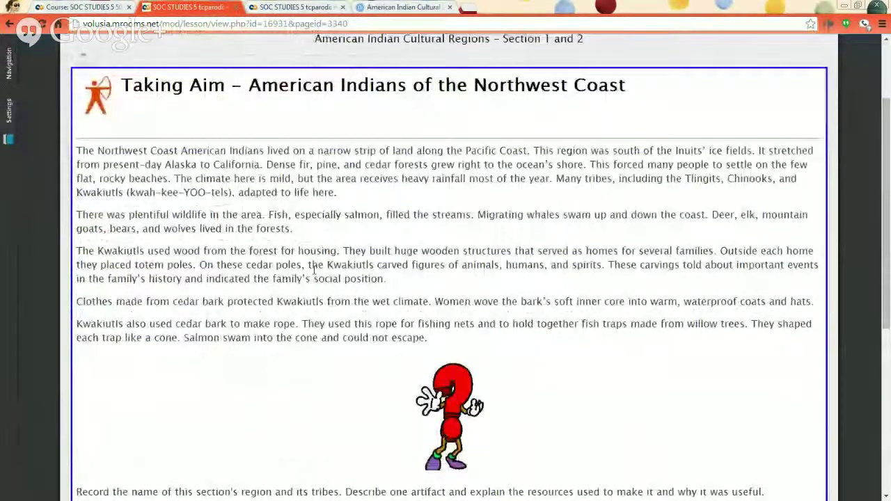
left_click_drag(98, 150, 210, 152)
left_click(213, 179)
scroll(215, 192, "down", 4)
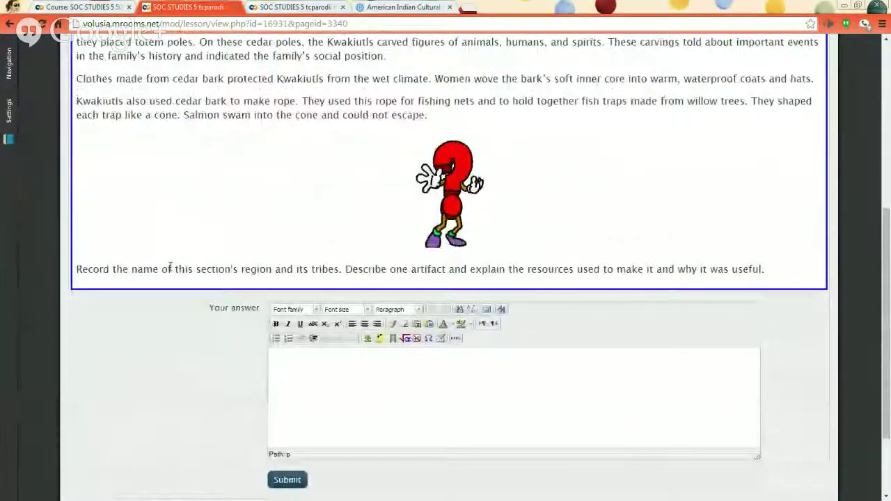
left_click_drag(93, 270, 513, 271)
left_click(397, 422)
type("here")
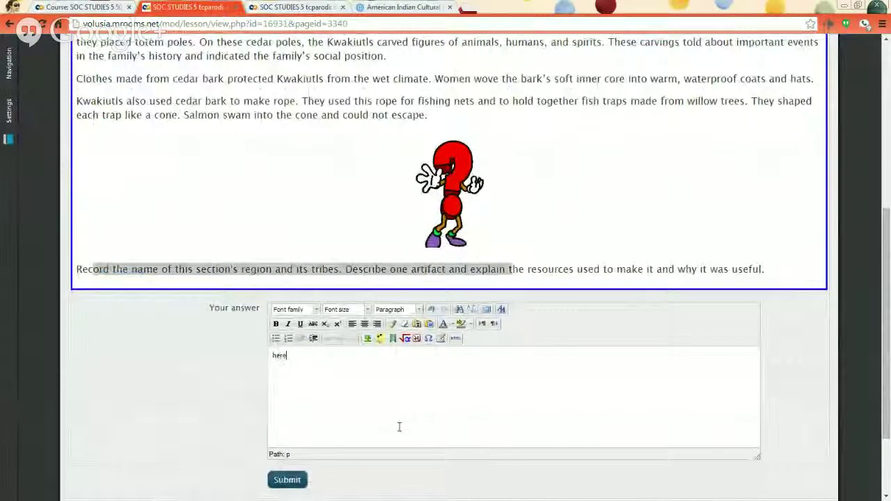
left_click(298, 481)
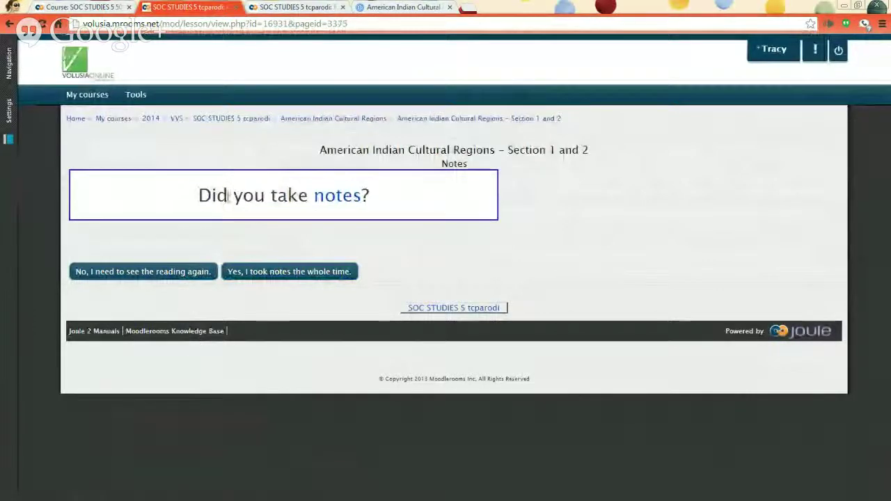
Answer 'Yes, I took notes the whole time' to finish the lesson and view the results.
left_click_drag(198, 195, 429, 215)
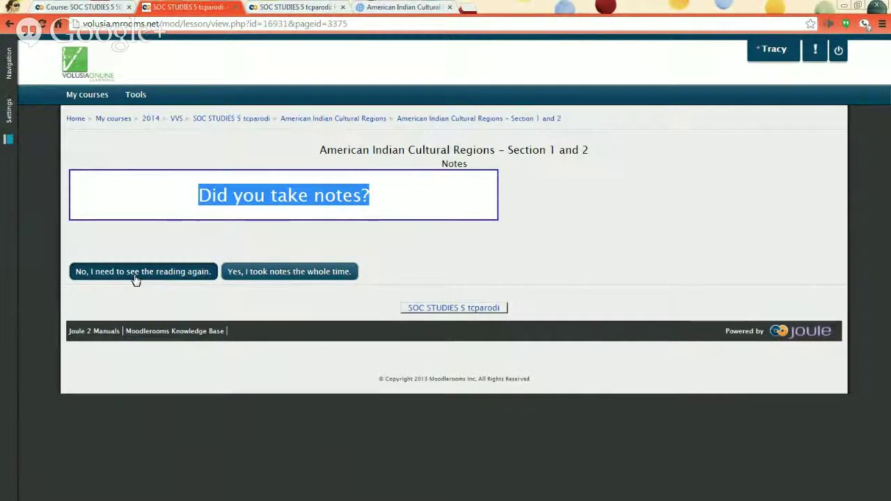
left_click(309, 272)
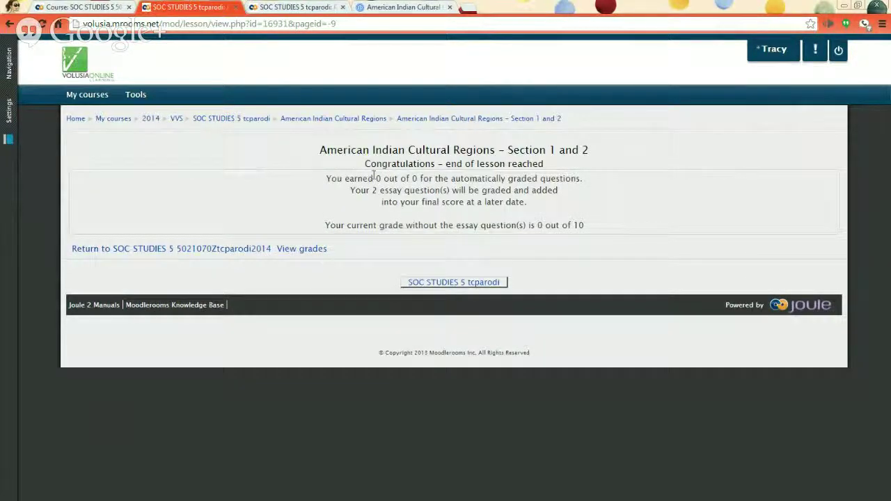
left_click_drag(348, 179, 473, 227)
left_click(471, 248)
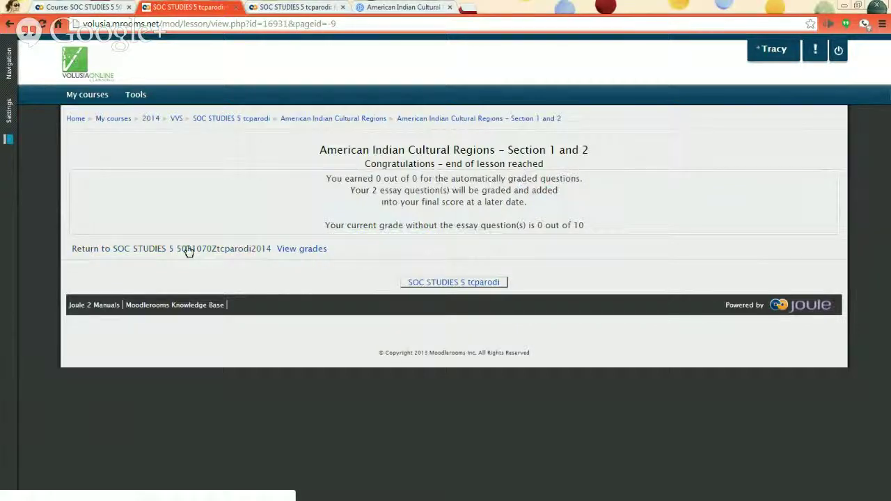
On the course page, bring up the link options for the American Indian Review Game.
left_click(99, 8)
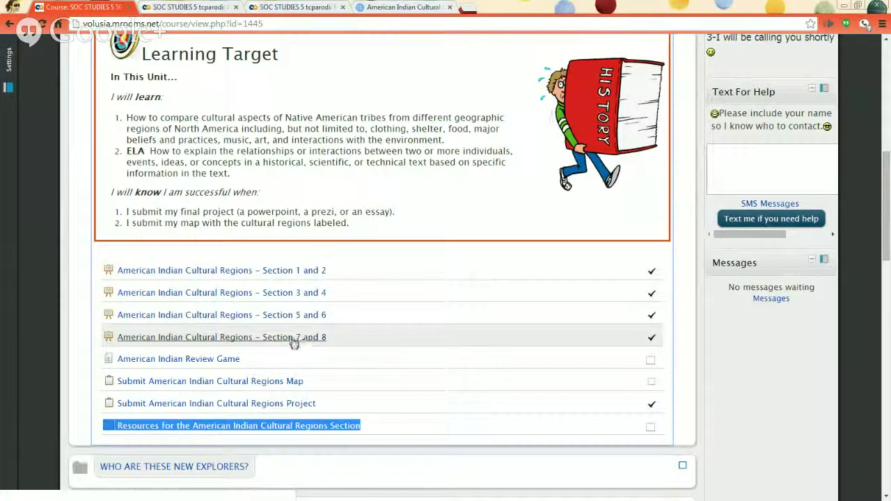
left_click(213, 363)
right_click(213, 363)
Open the review game in a new tab and log in with the student user name and password.
left_click(240, 369)
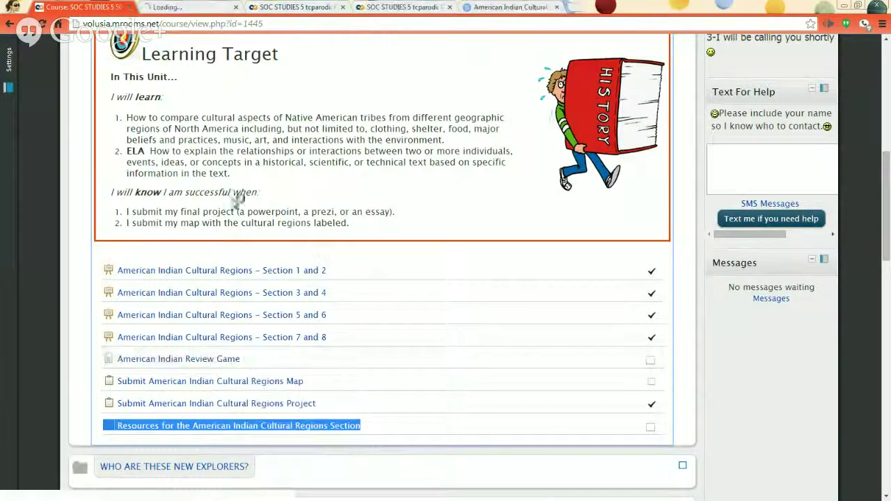
left_click(186, 9)
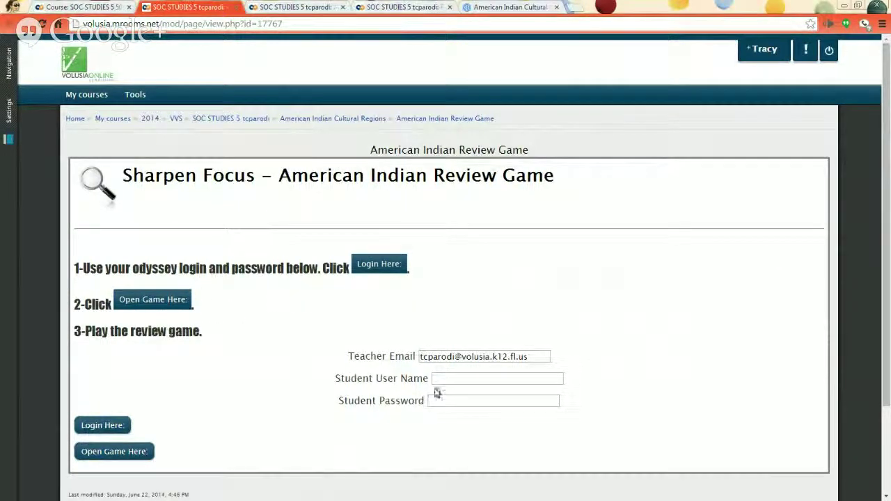
left_click(453, 381)
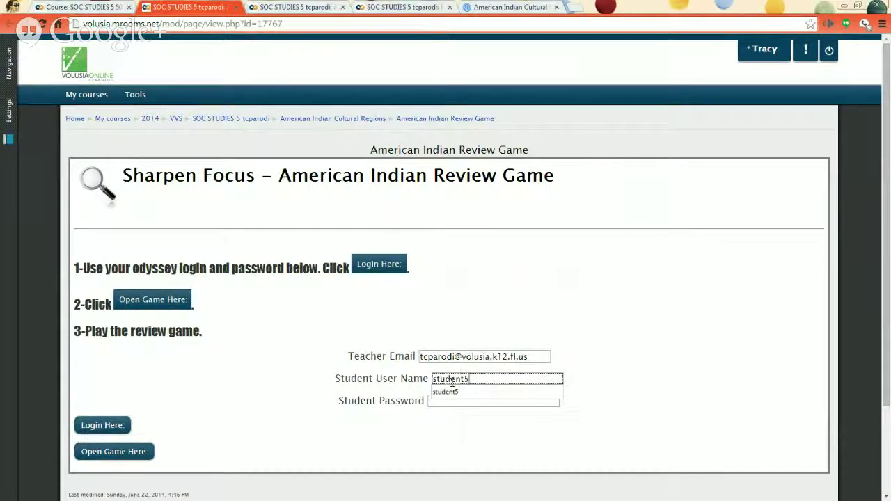
key("Tab")
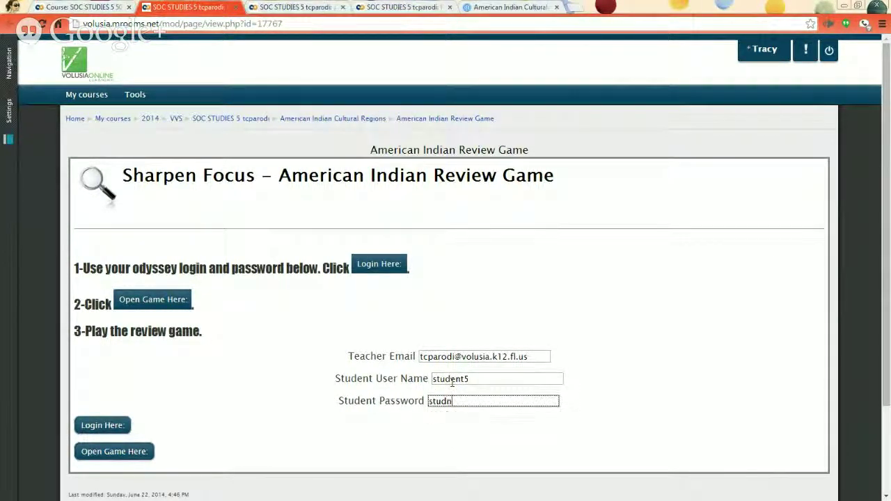
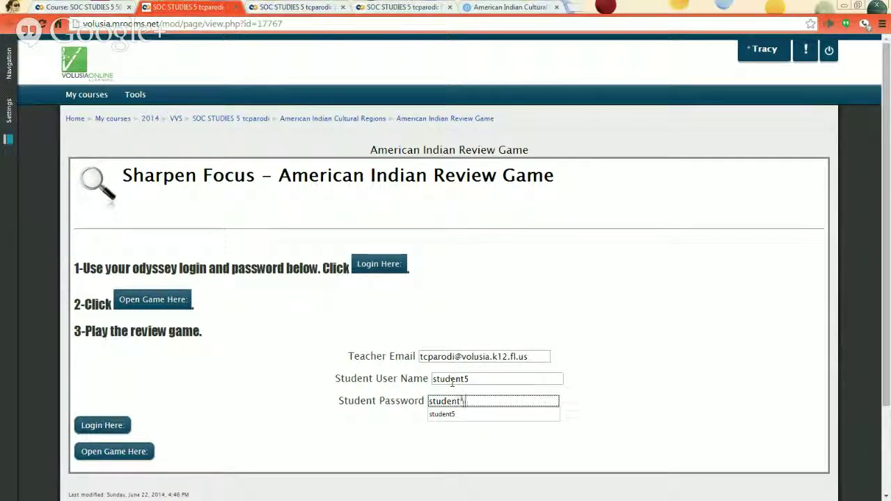
left_click(240, 375)
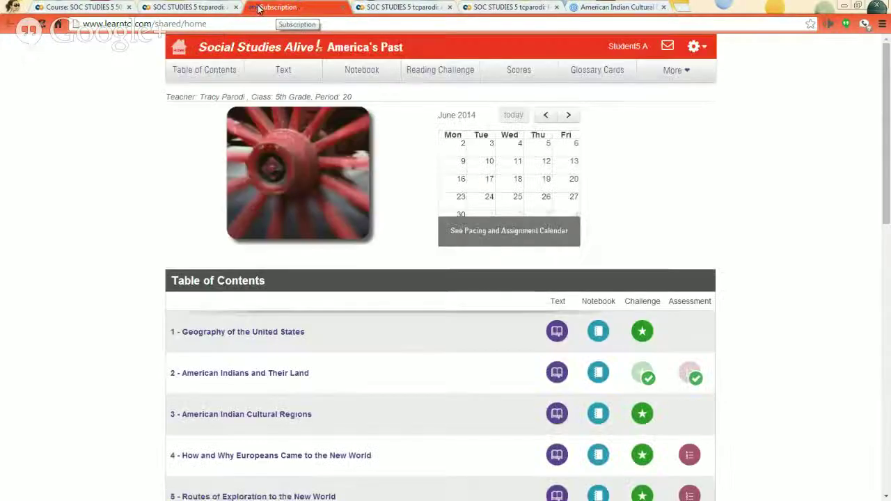
Launch the game from Open Game Here, review the Diverse Peoples of the West scores, and close it.
left_click(216, 7)
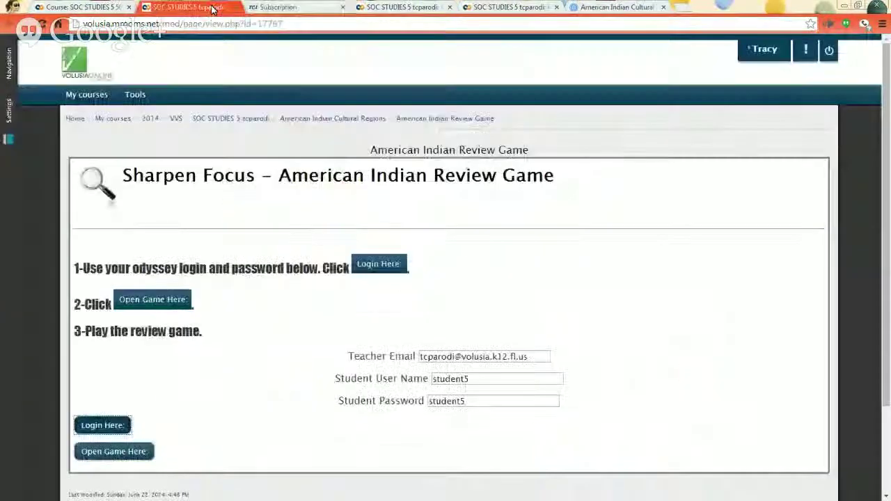
left_click(128, 457)
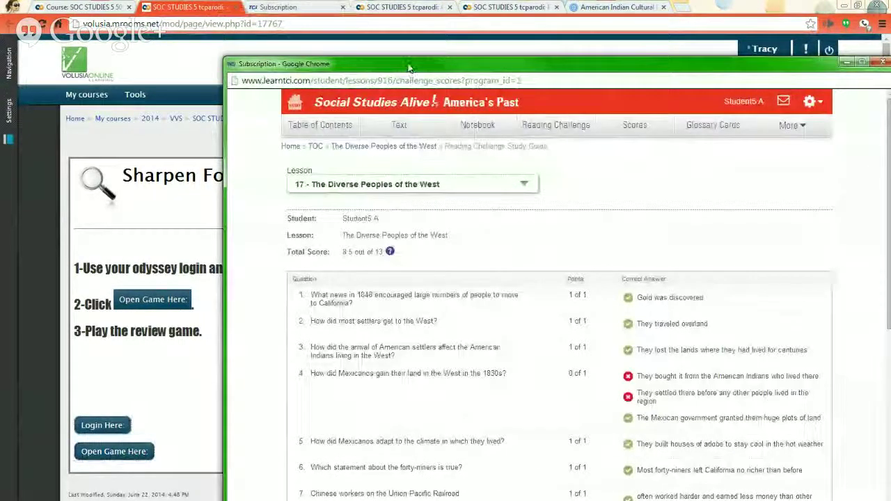
left_click_drag(410, 68, 281, 29)
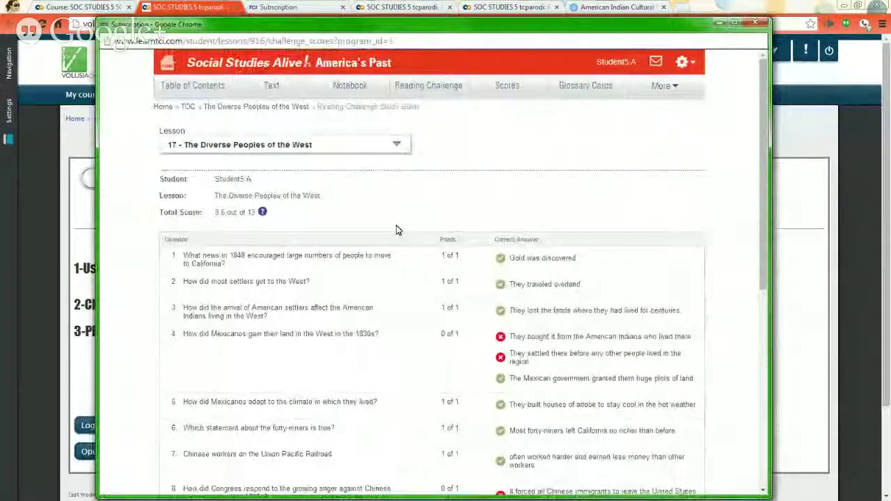
left_click_drag(159, 212, 492, 435)
scroll(492, 432, "up", 1)
scroll(492, 432, "down", 3)
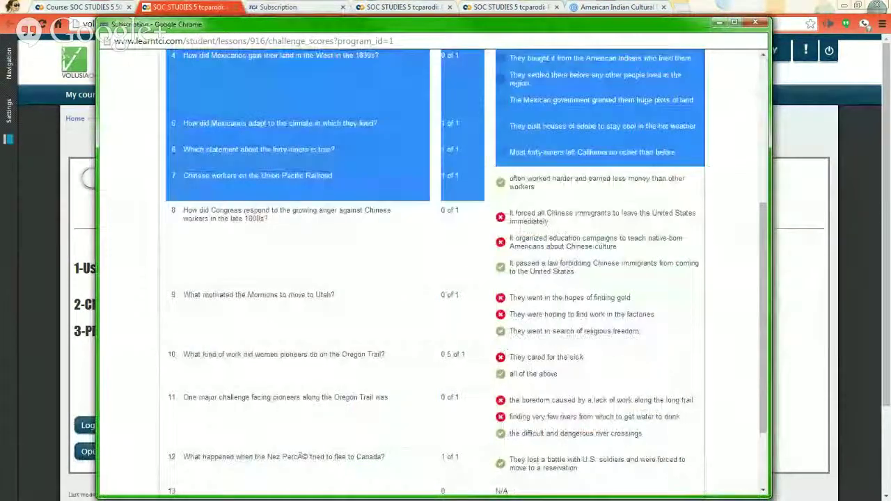
left_click(755, 23)
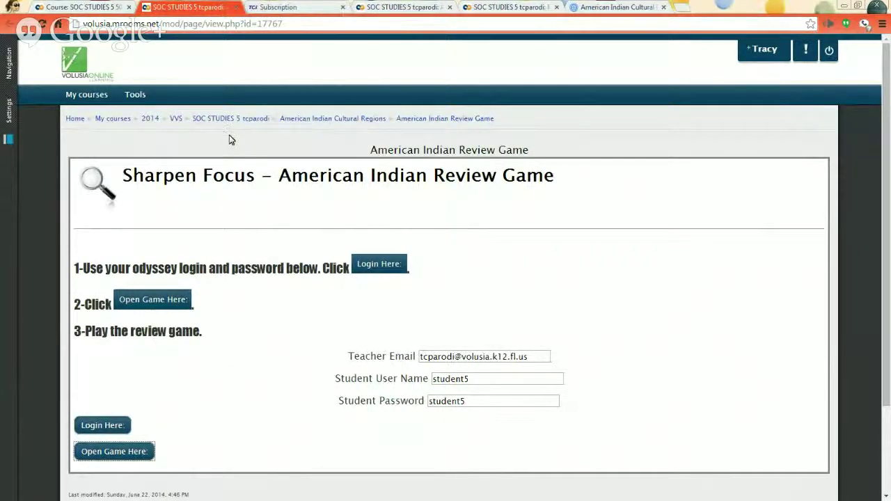
Open the Submit American Indian Cultural Regions Map assignment in a new tab.
left_click(111, 7)
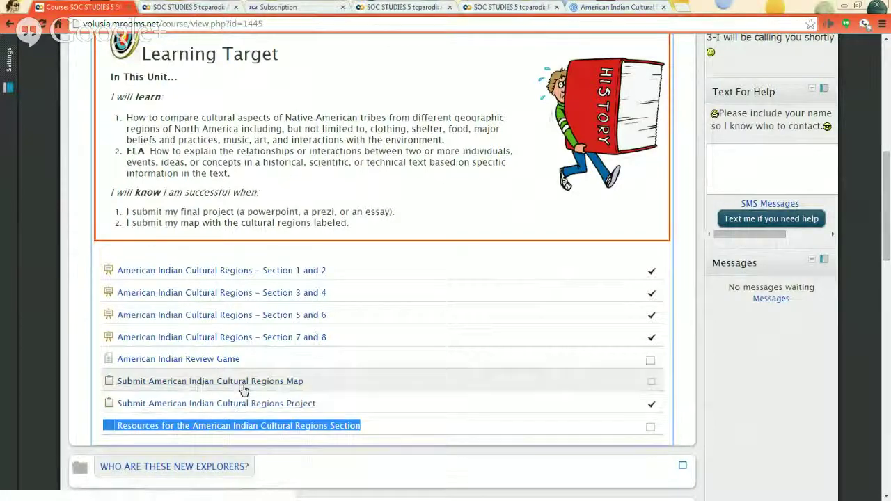
right_click(243, 385)
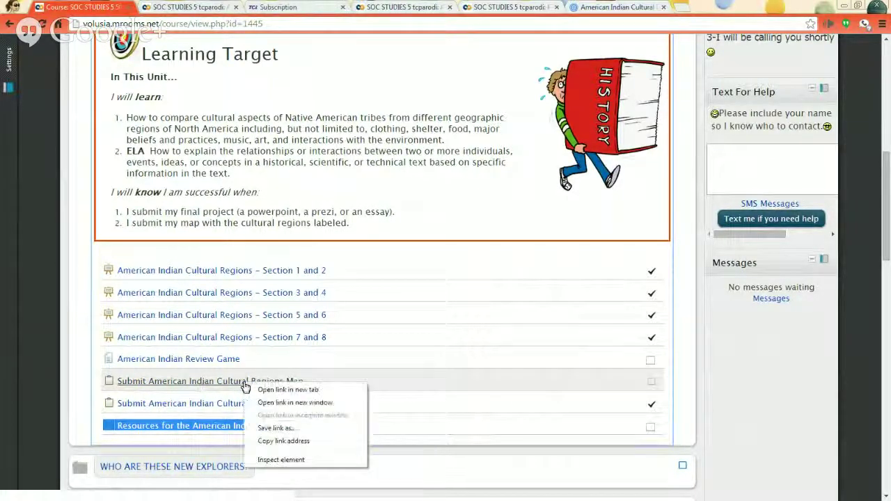
left_click(264, 389)
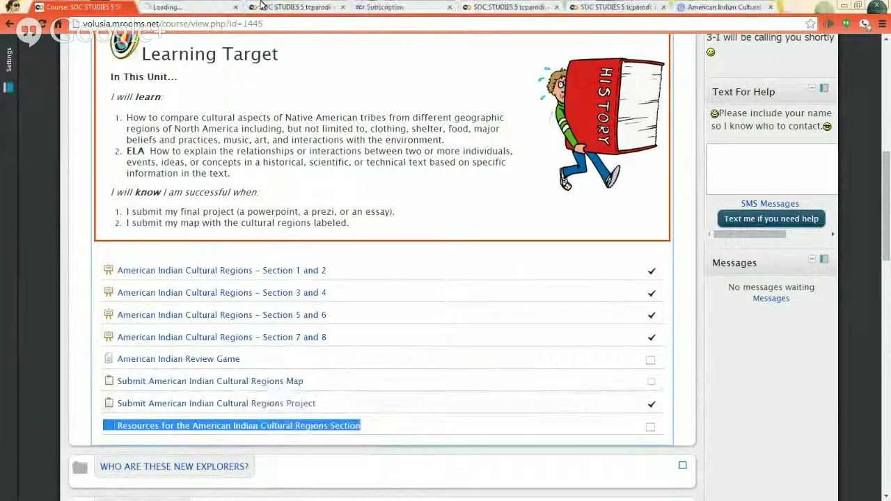
left_click(212, 5)
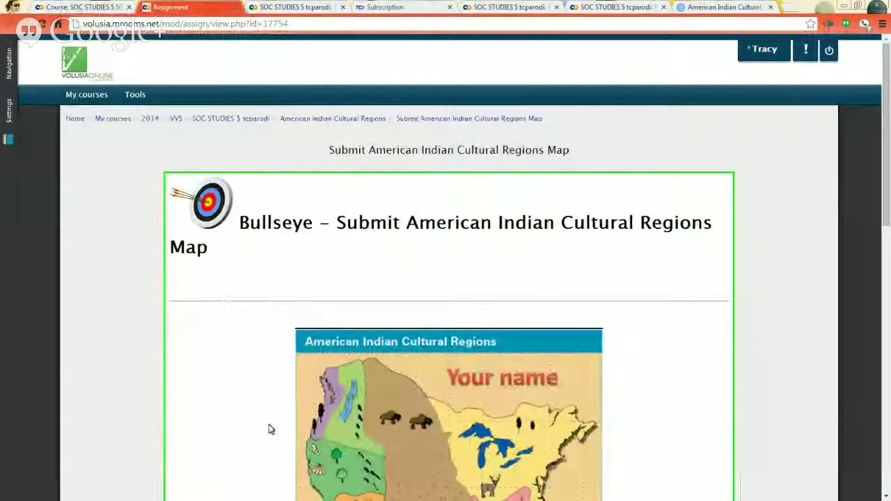
Start a new submission and scroll to the File submissions area.
scroll(279, 405, "down", 2)
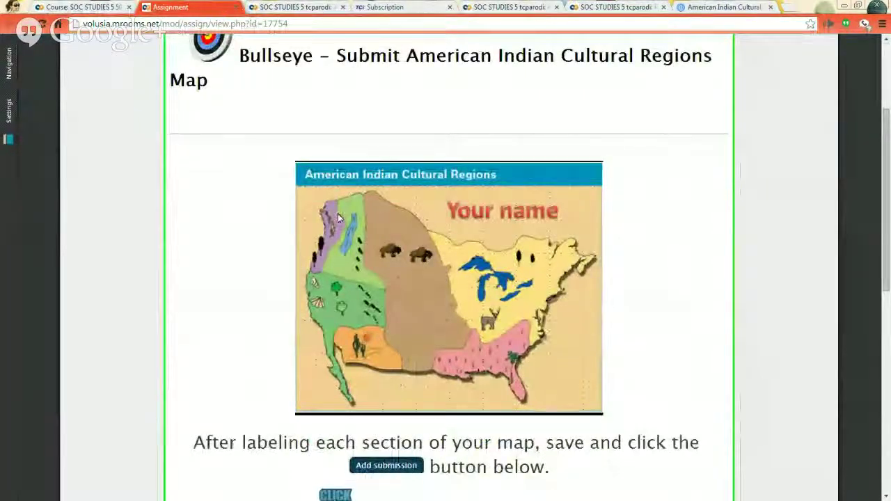
scroll(301, 251, "down", 5)
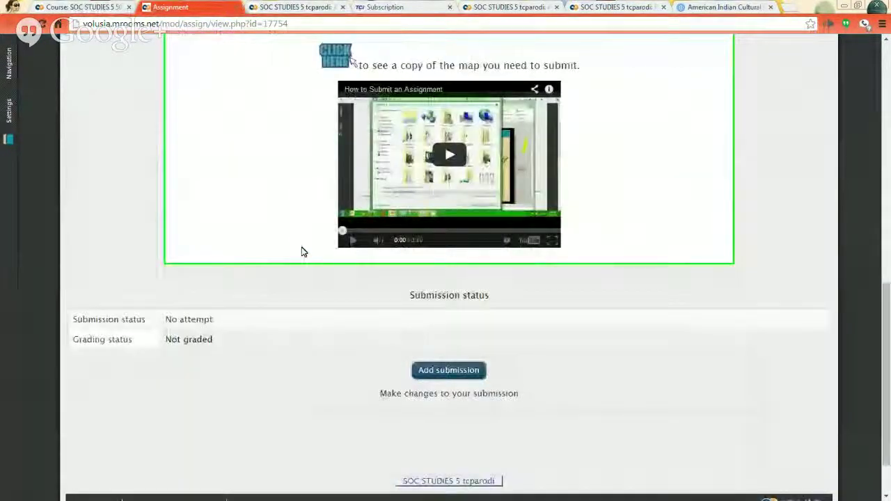
left_click(419, 377)
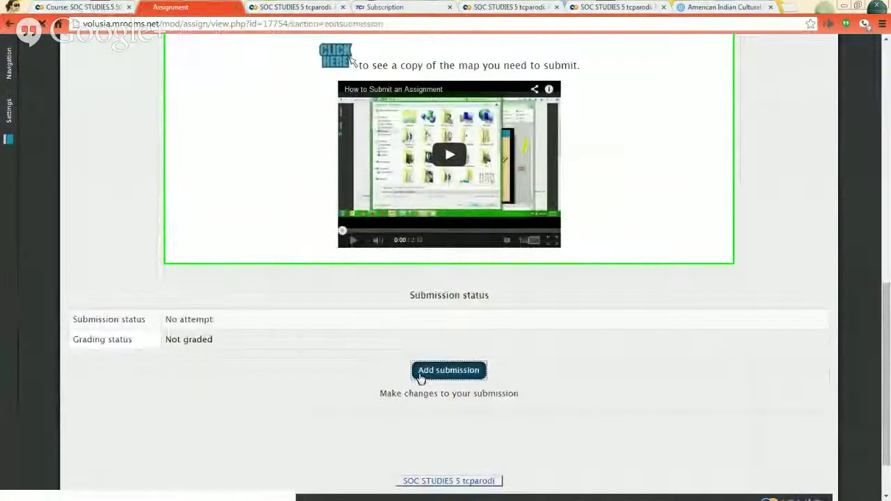
scroll(336, 283, "down", 5)
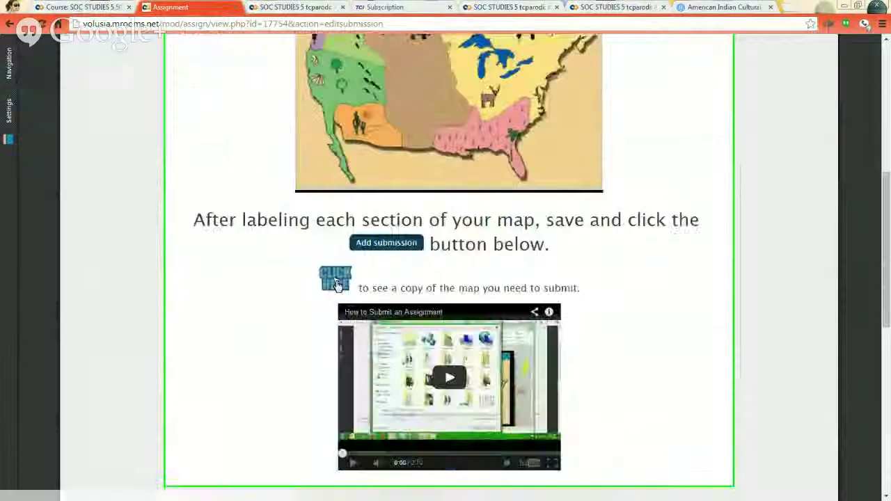
scroll(336, 281, "down", 1)
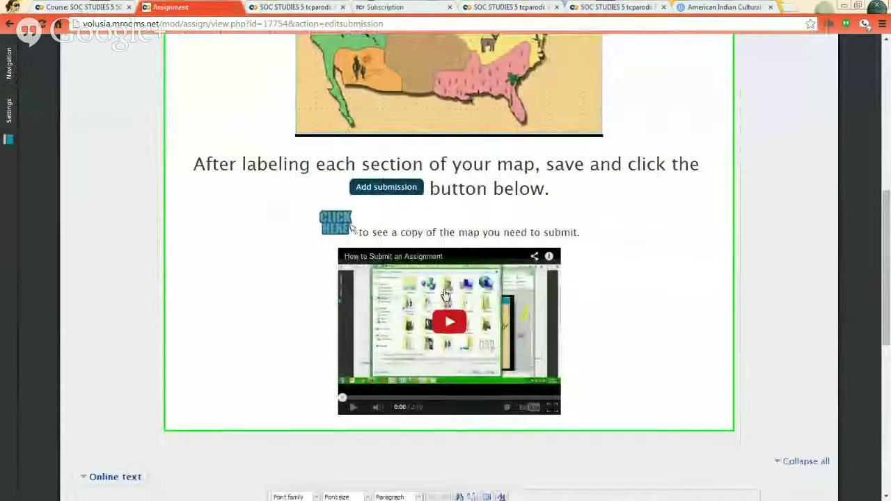
scroll(300, 322, "down", 7)
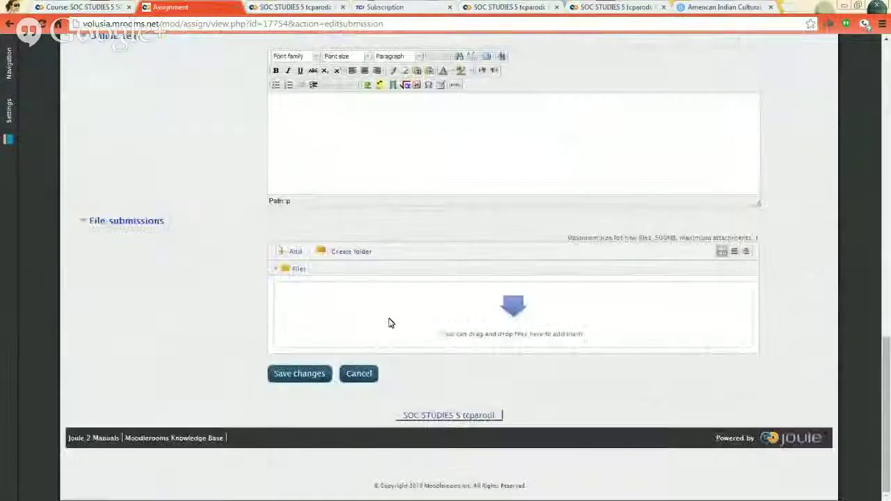
Upload 'US map for Latitude and Longitude assignment.jpg' through the File picker.
left_click(506, 308)
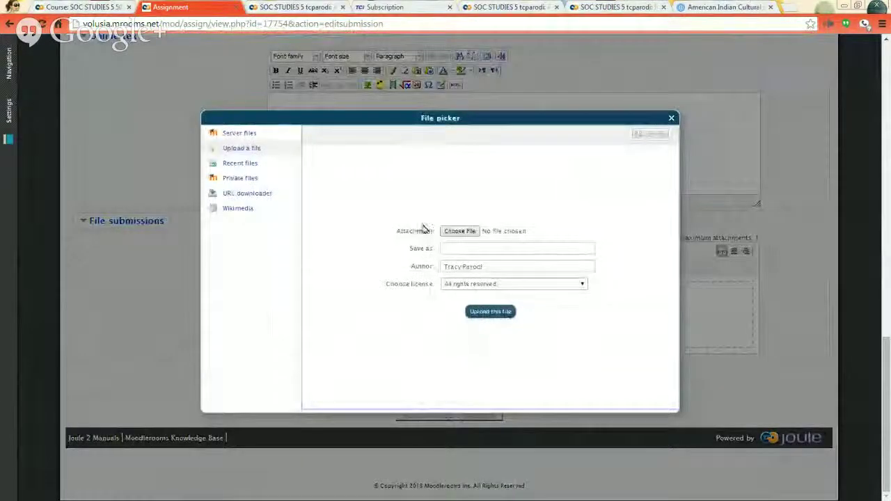
left_click(452, 234)
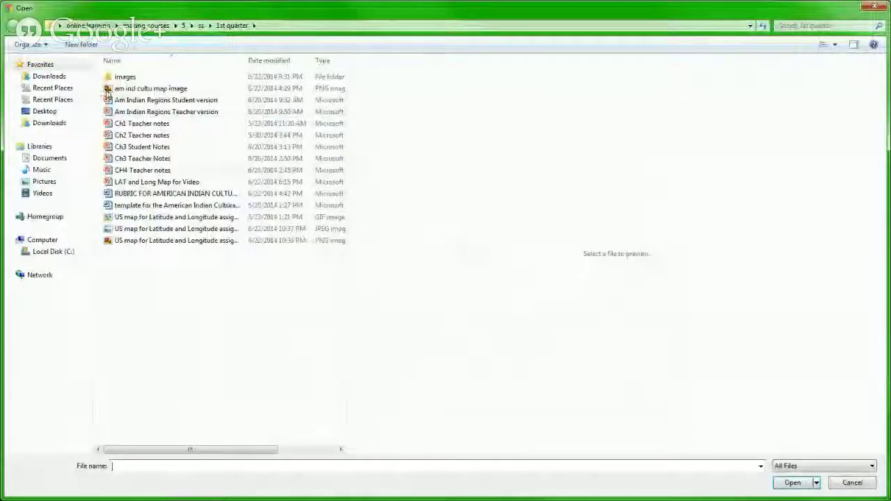
left_click(140, 229)
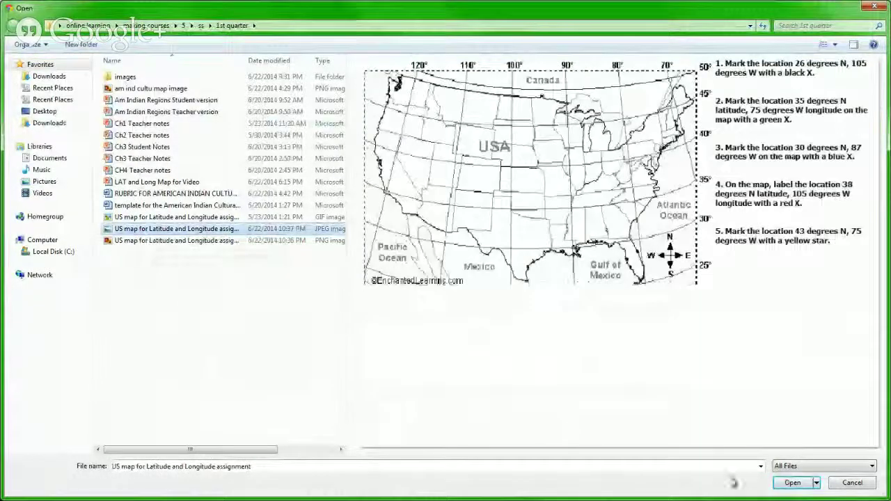
left_click(792, 482)
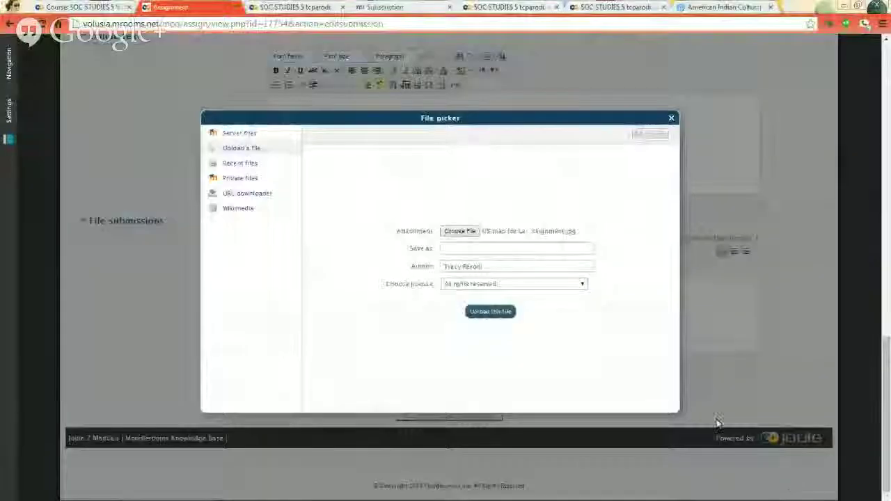
left_click(488, 314)
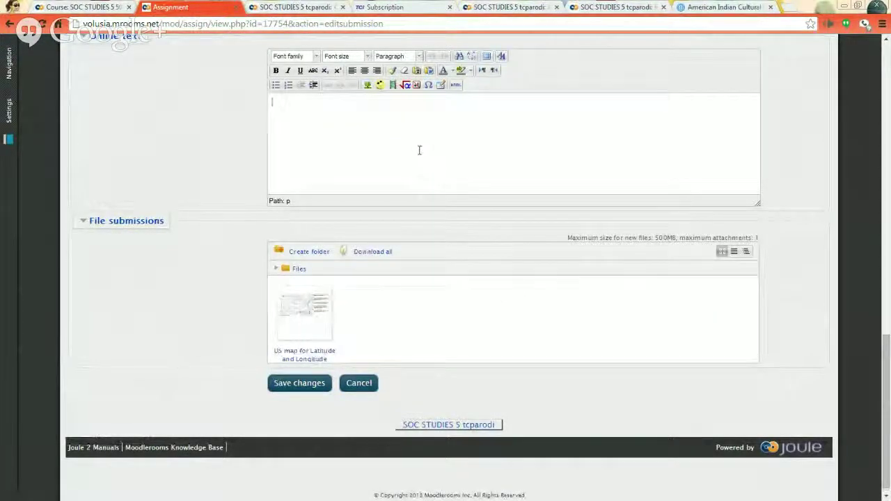
Add the note "here's my map" and save the submission for grading.
type("'s my map")
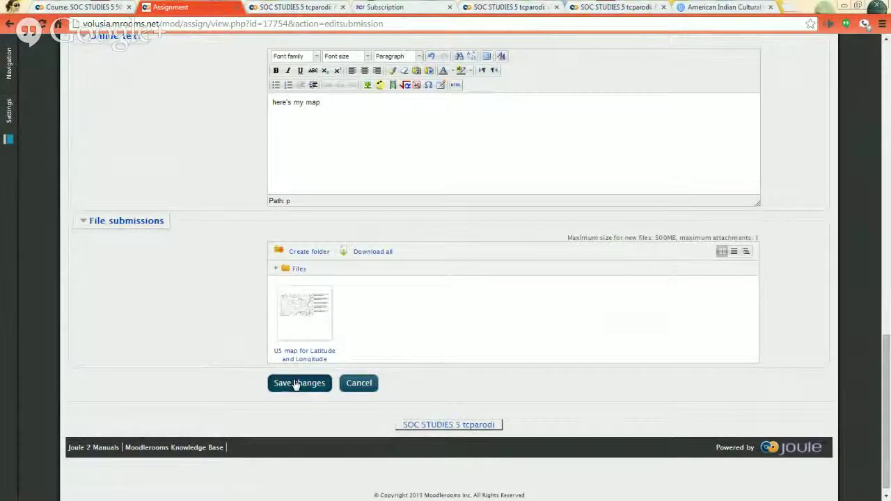
left_click(296, 384)
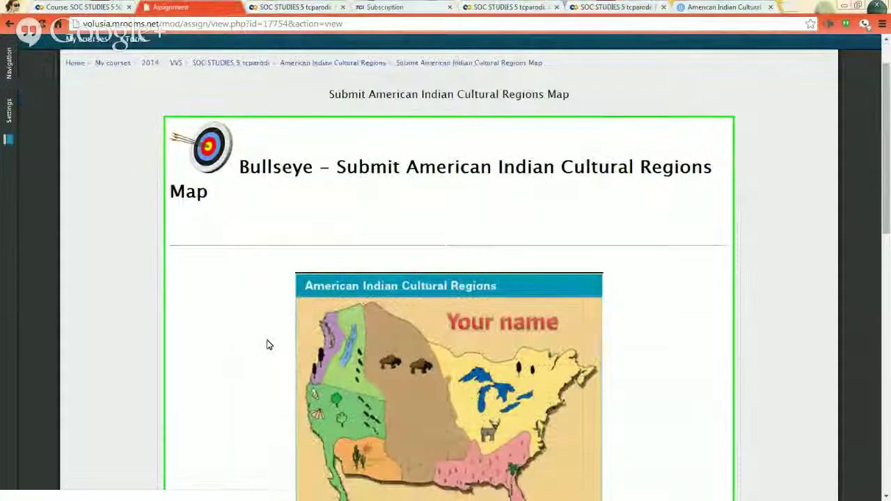
scroll(264, 338, "down", 4)
scroll(255, 325, "up", 3)
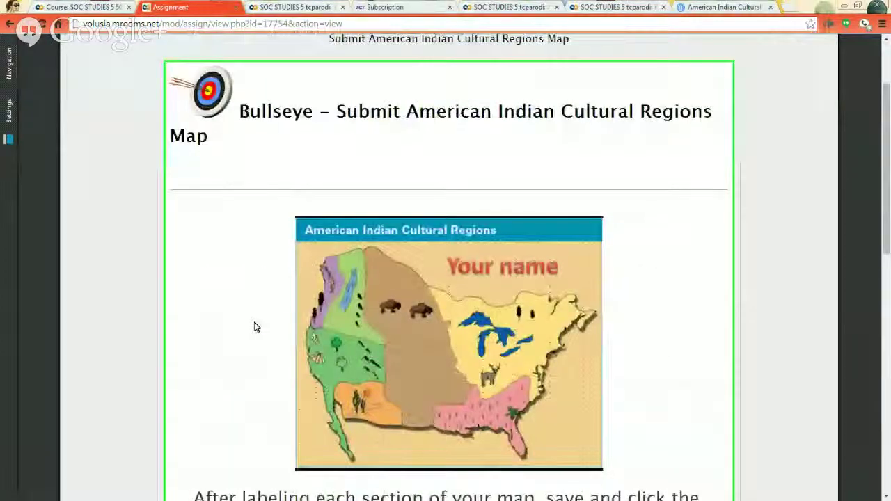
scroll(78, 378, "down", 7)
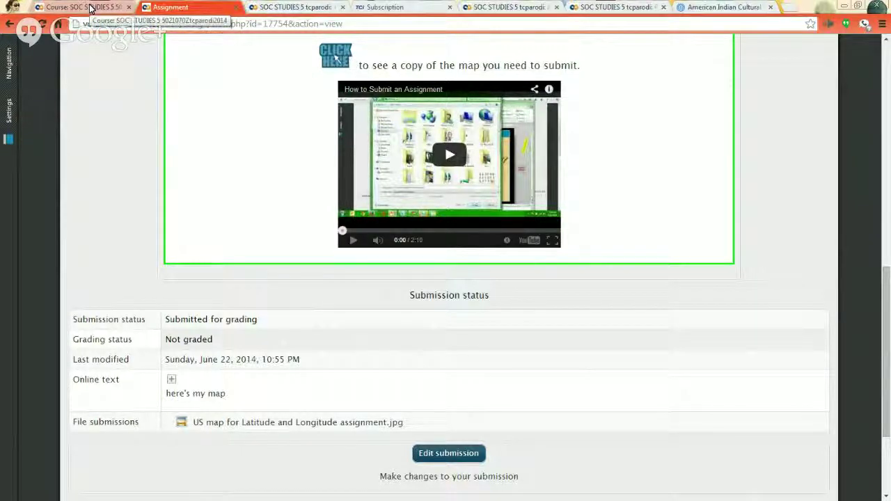
Open the American Indian Cultural Regions Project assignment from the course page in a new tab.
left_click(90, 8)
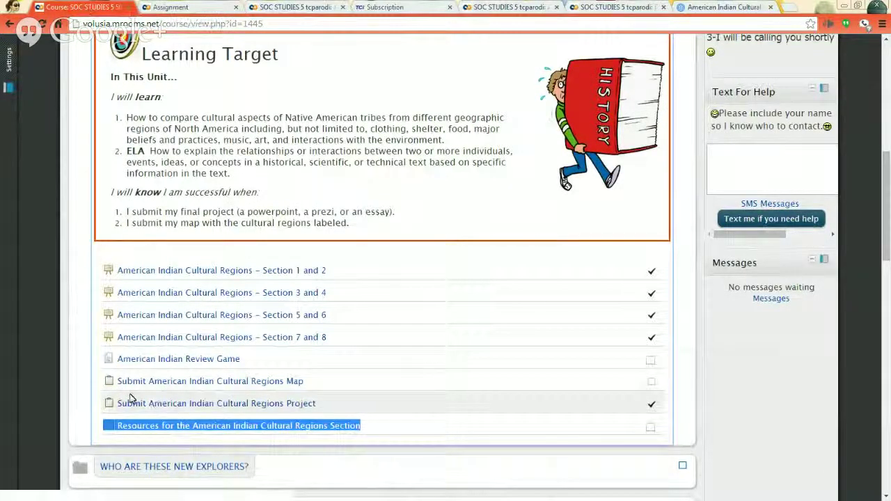
right_click(299, 408)
left_click(380, 411)
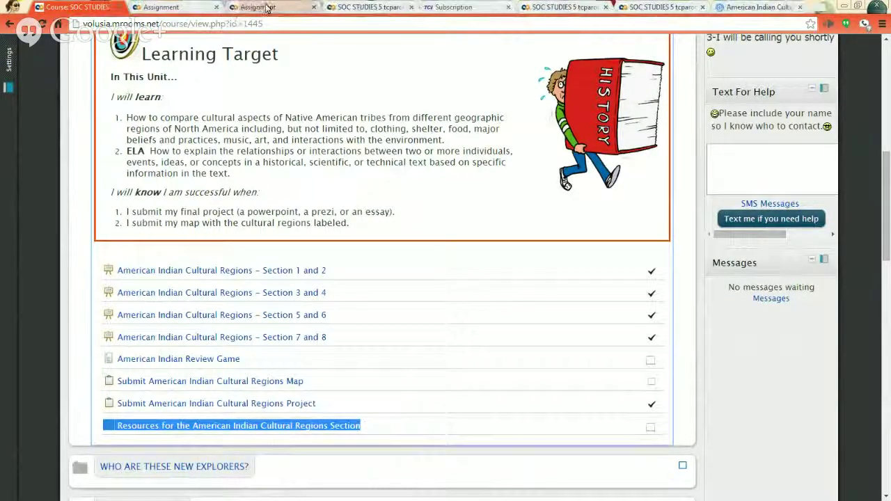
Check the Regions Project page shows Am Indian Regions Student version.pptx submitted, comparing with the map submission.
left_click(225, 7)
left_click(221, 7)
left_click(281, 9)
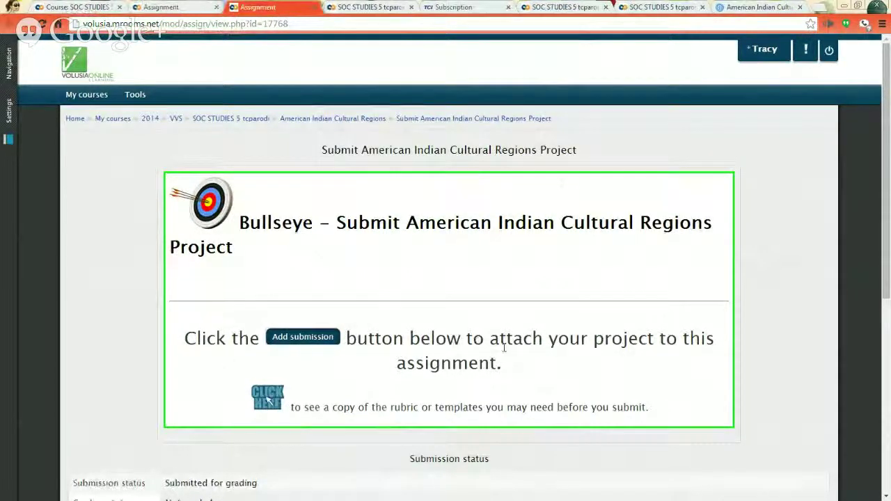
scroll(488, 376, "down", 3)
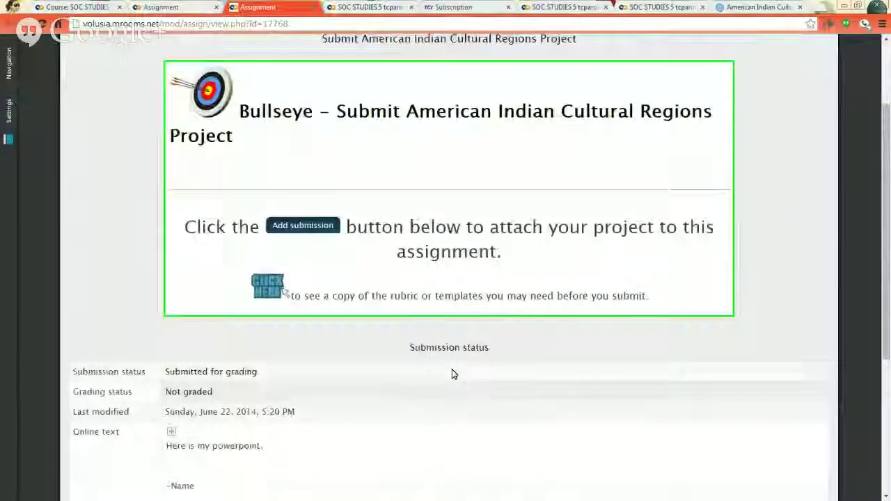
scroll(452, 375, "down", 5)
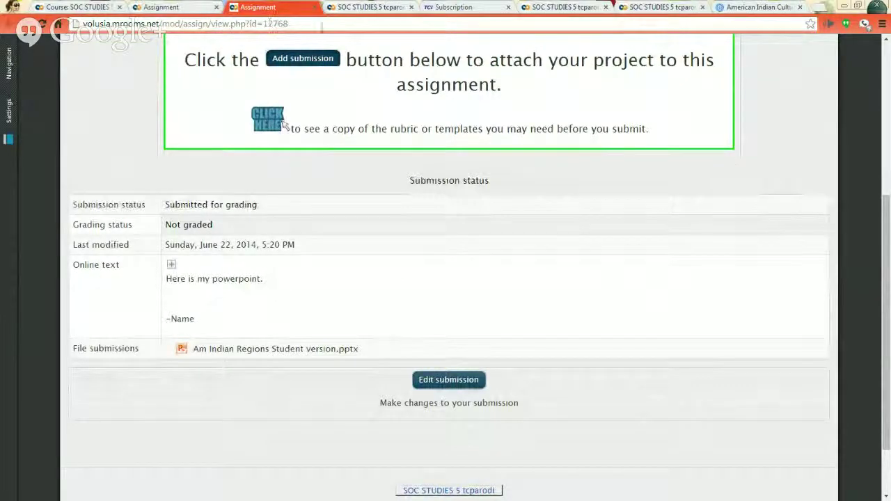
Go back to the top of the course page and place the cursor in the sidebar's Text For Help box.
left_click(108, 8)
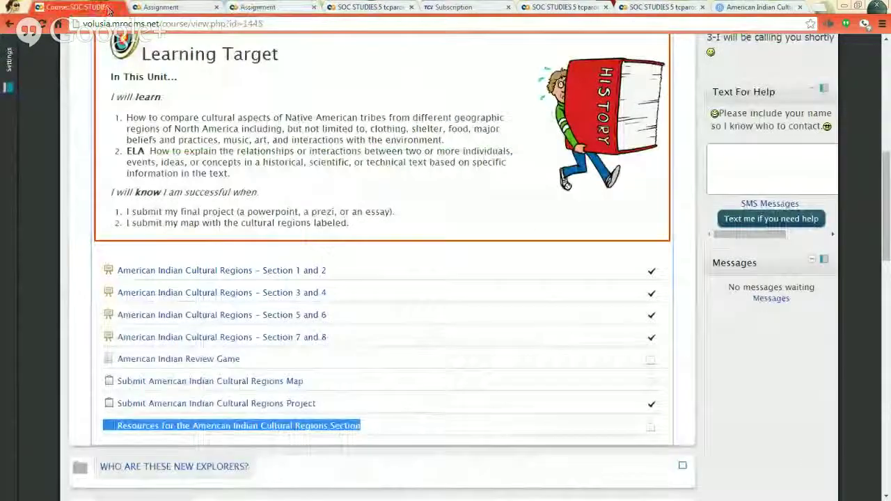
left_click(771, 355)
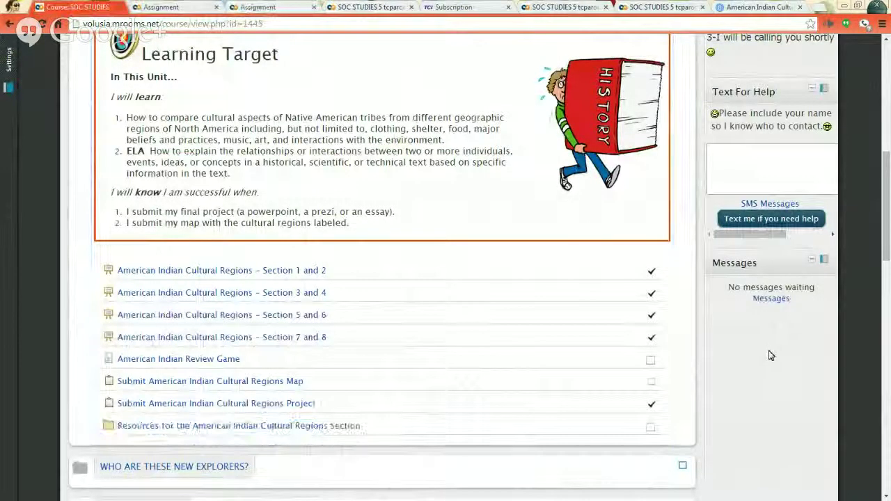
scroll(770, 356, "up", 3)
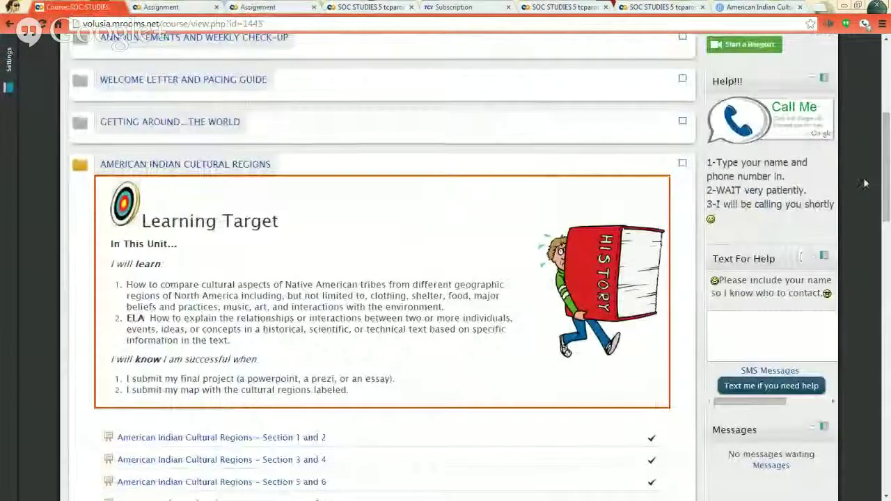
scroll(863, 183, "up", 2)
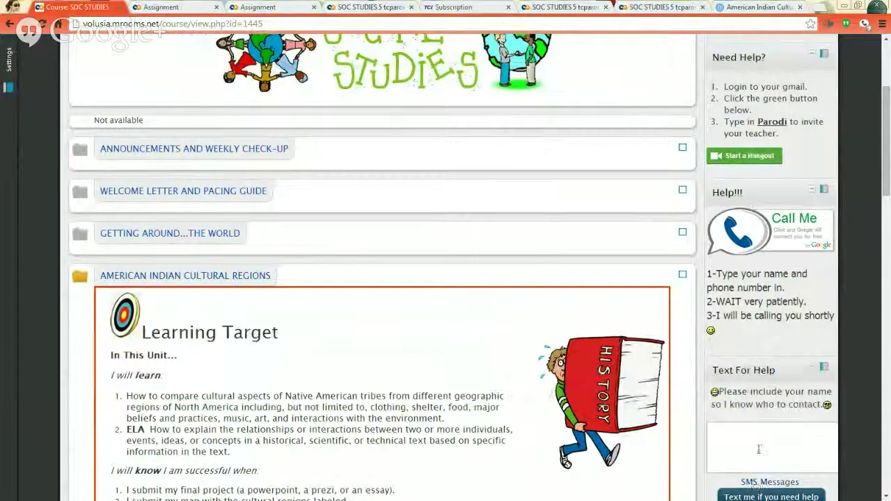
left_click(759, 449)
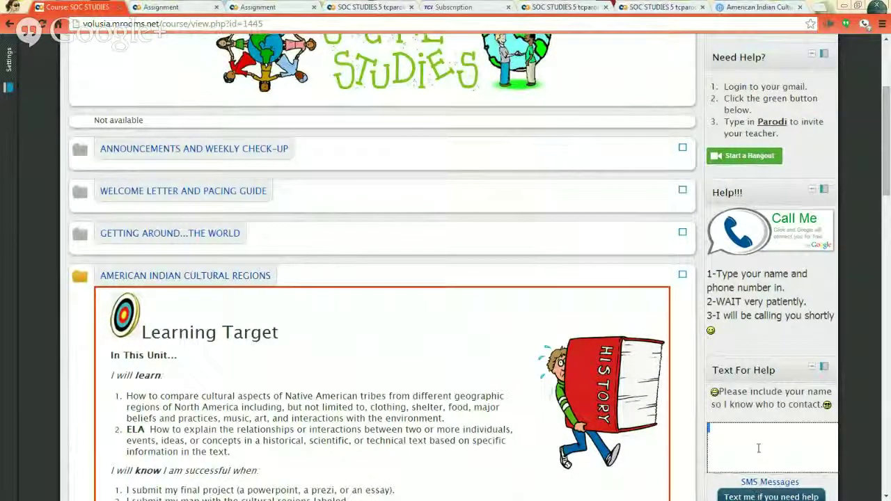